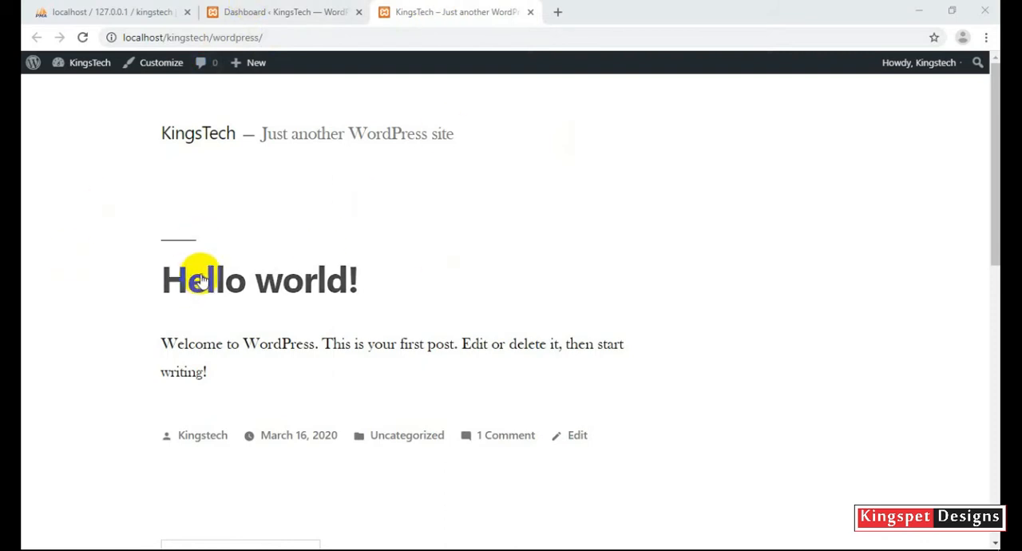
# Switch to the KingsTech WordPress admin dashboard and check its wp-admin address.
pyautogui.moveTo(268, 65)
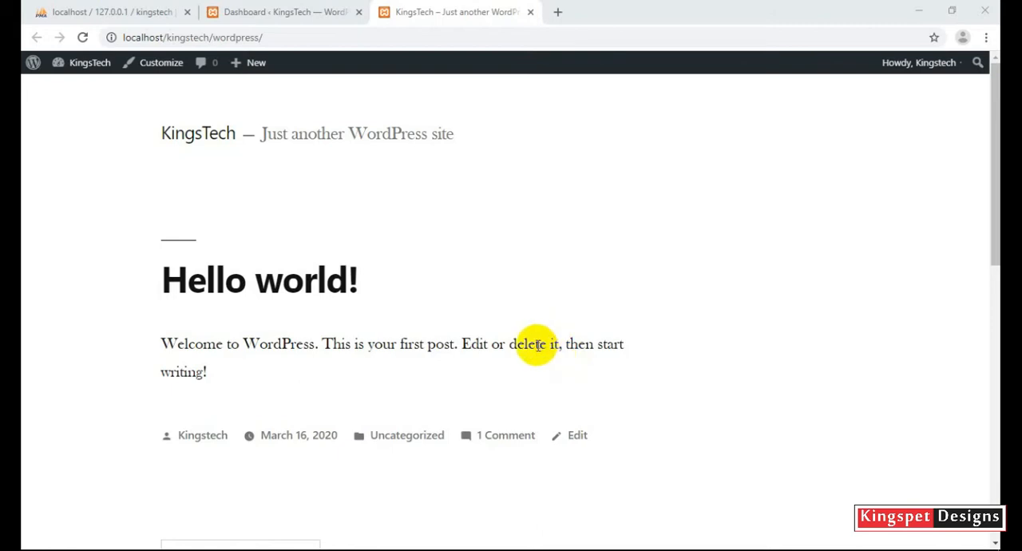
pyautogui.click(284, 14)
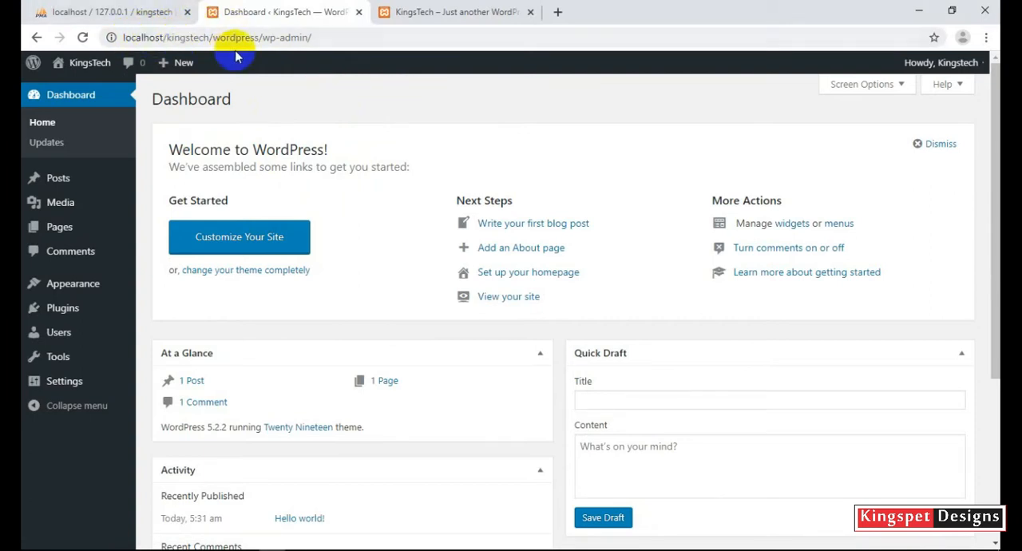
pyautogui.click(343, 36)
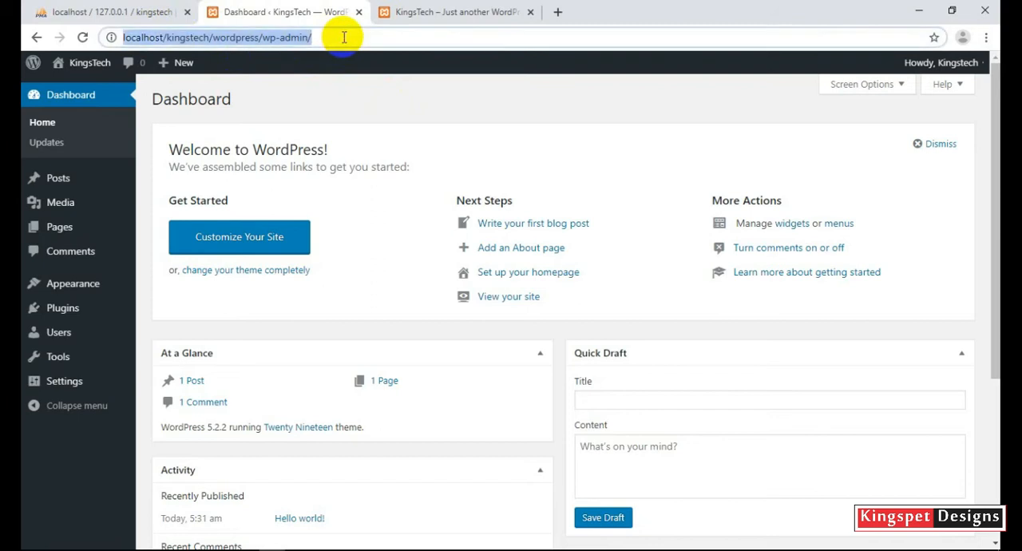
pyautogui.click(409, 112)
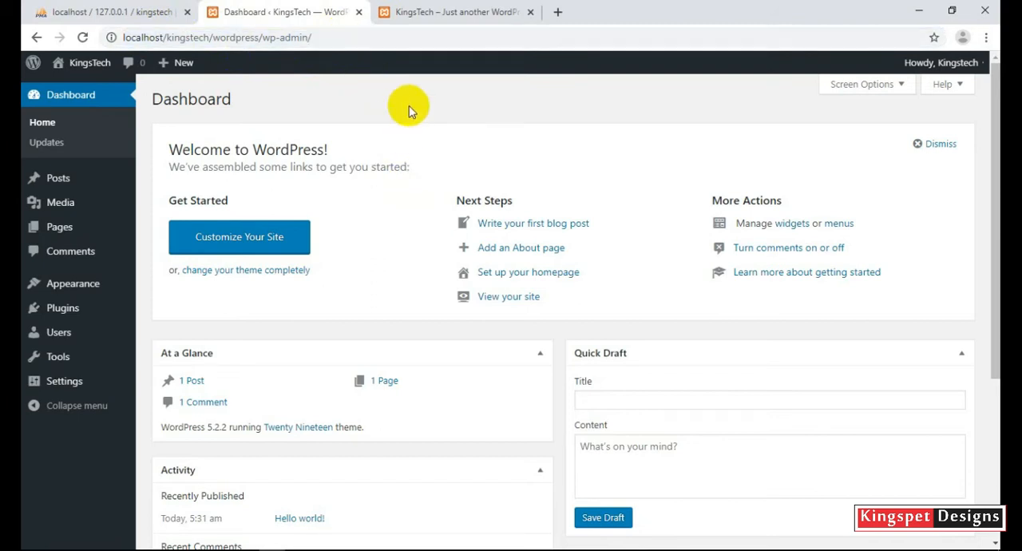
# Check the status of Apache and MySQL in the XAMPP Control Panel, then return to the WordPress dashboard.
pyautogui.moveTo(468, 544)
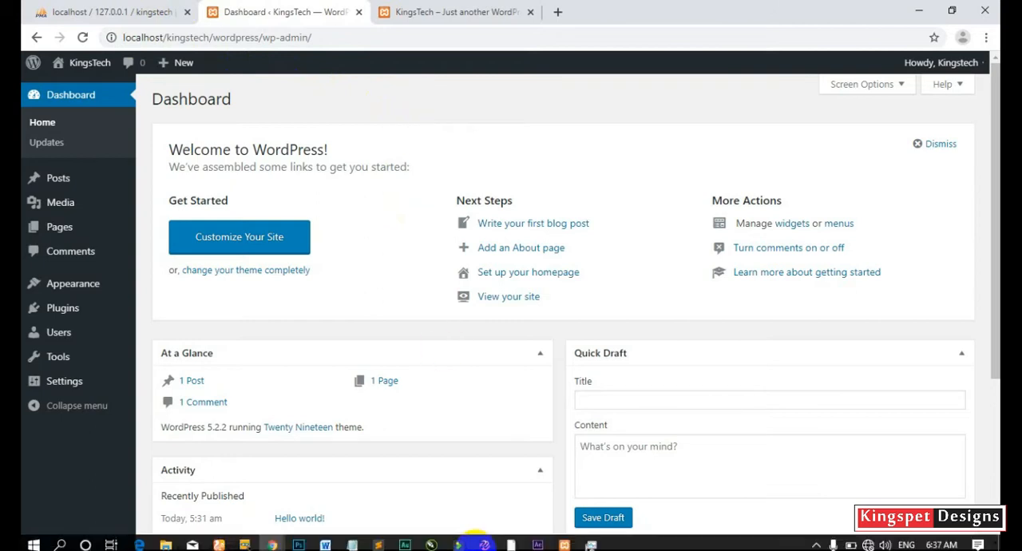
pyautogui.click(566, 542)
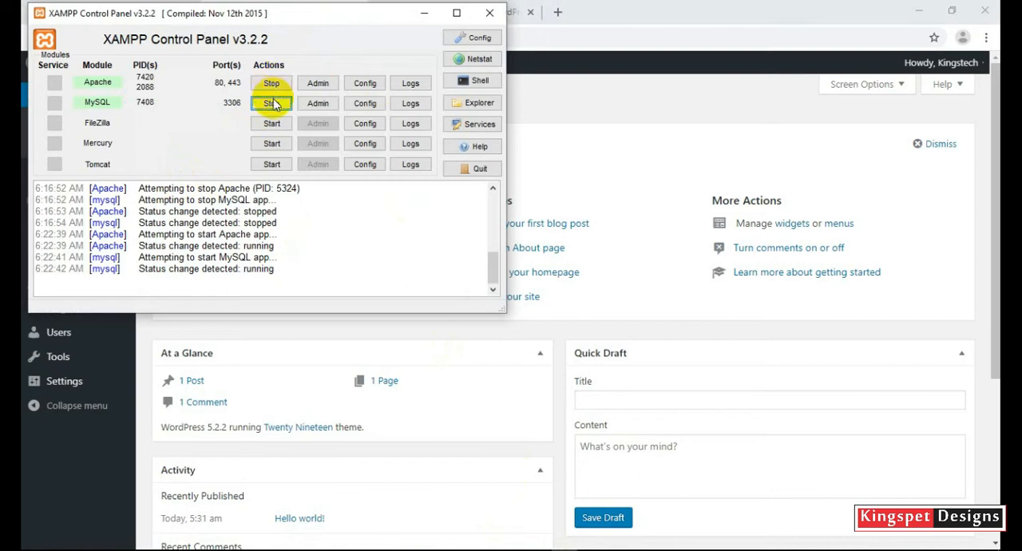
pyautogui.click(527, 116)
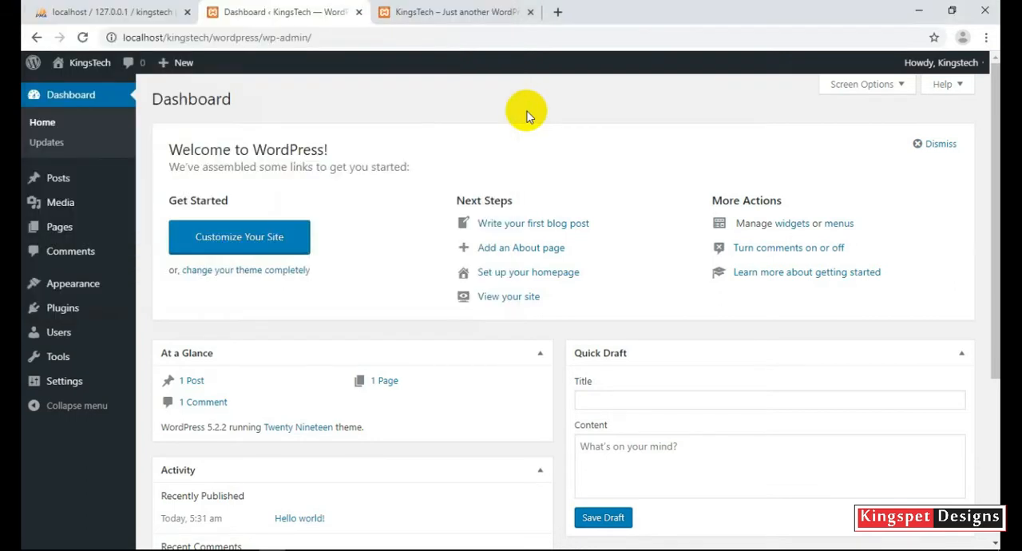
# Open the form for uploading a new WordPress theme as a zip file.
pyautogui.click(61, 205)
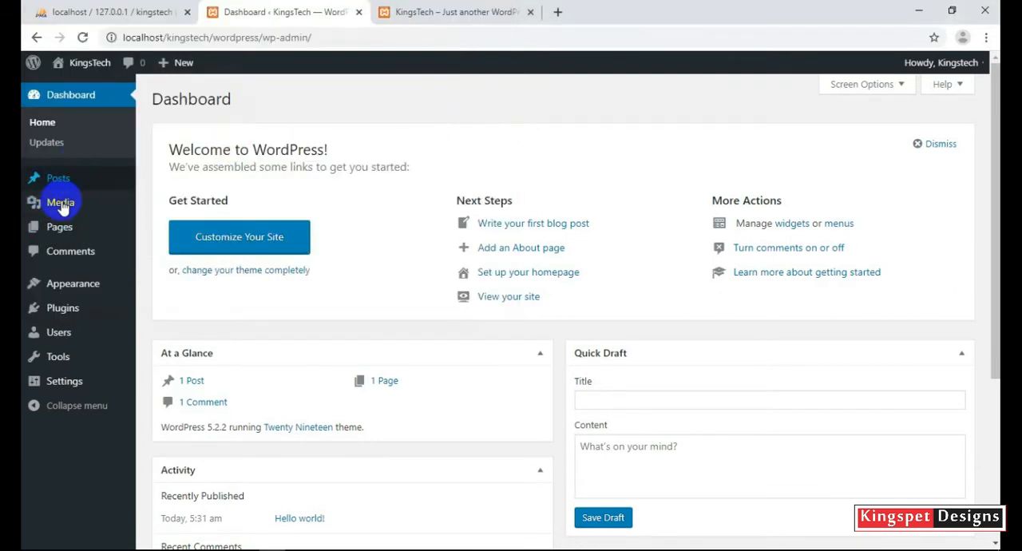
pyautogui.moveTo(69, 287)
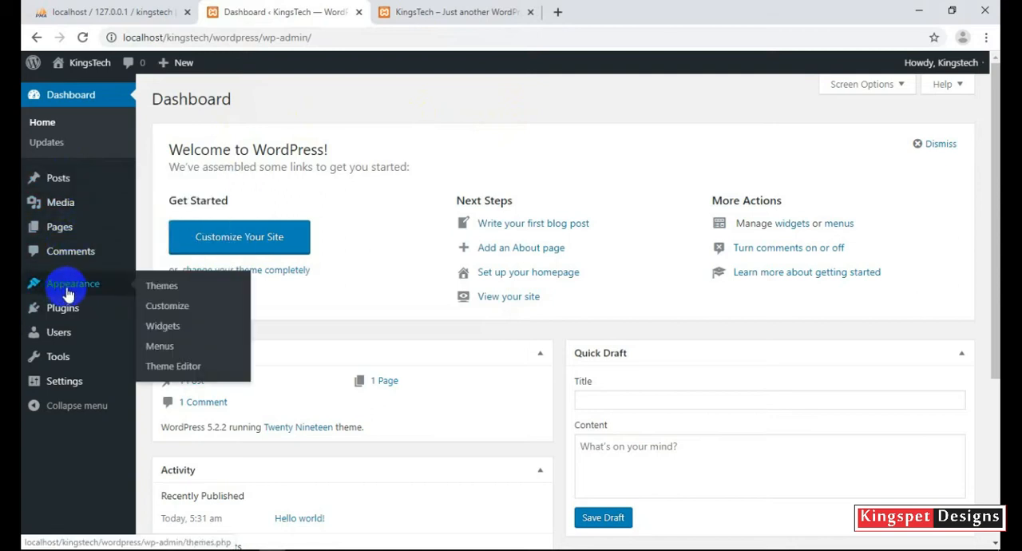
pyautogui.click(161, 290)
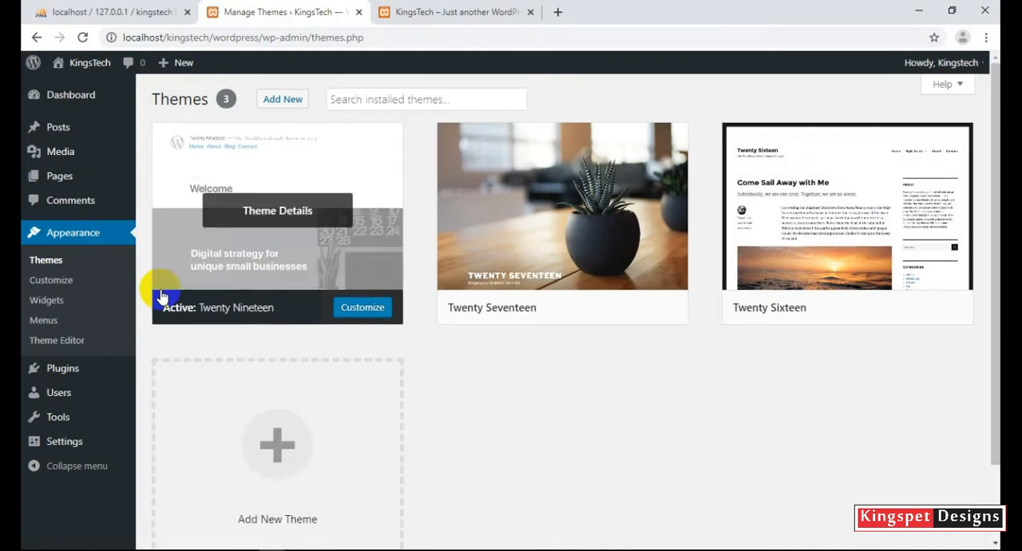
pyautogui.click(276, 109)
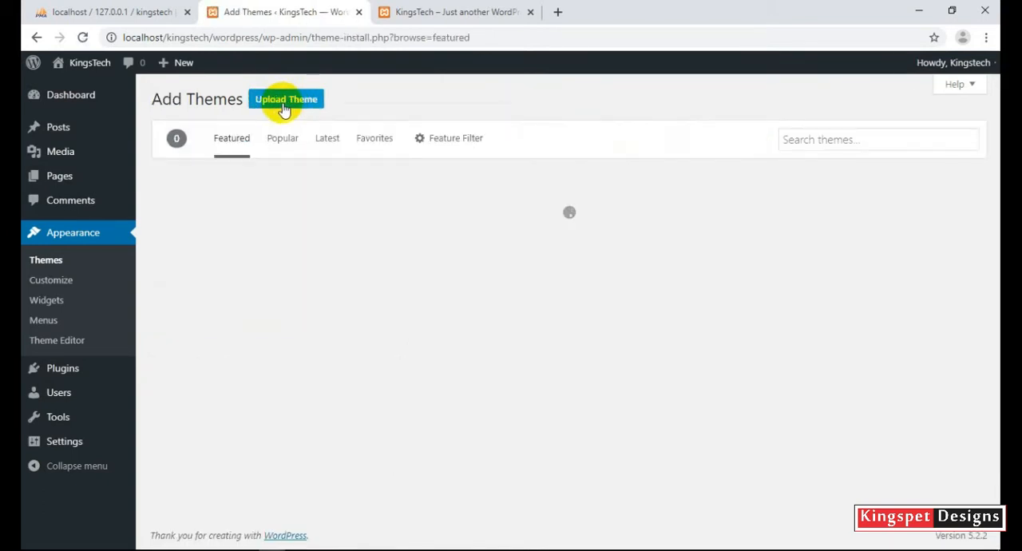
pyautogui.click(287, 104)
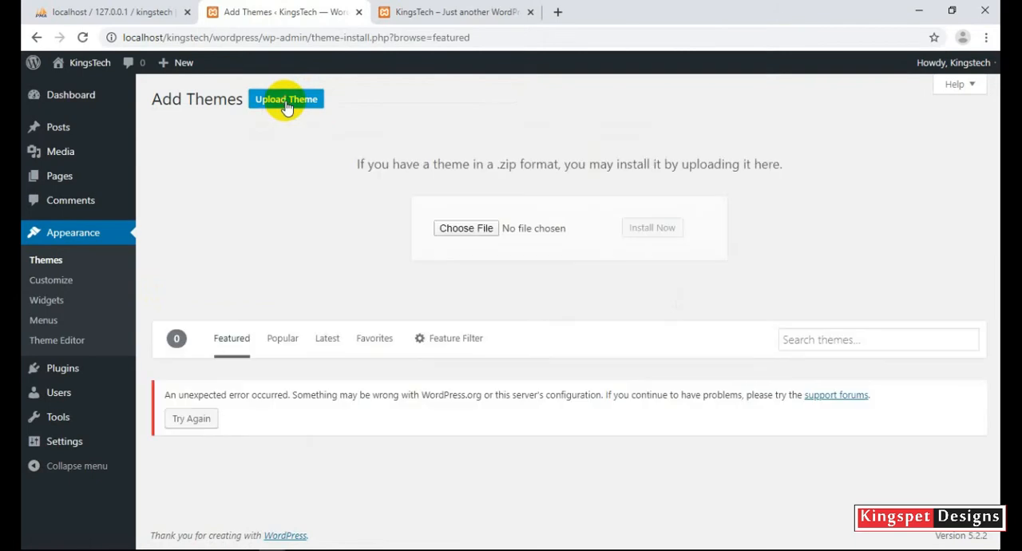
# Choose phlox.2.4.8.zip from the WordPress Tutorials folder and install it as a theme.
pyautogui.click(465, 229)
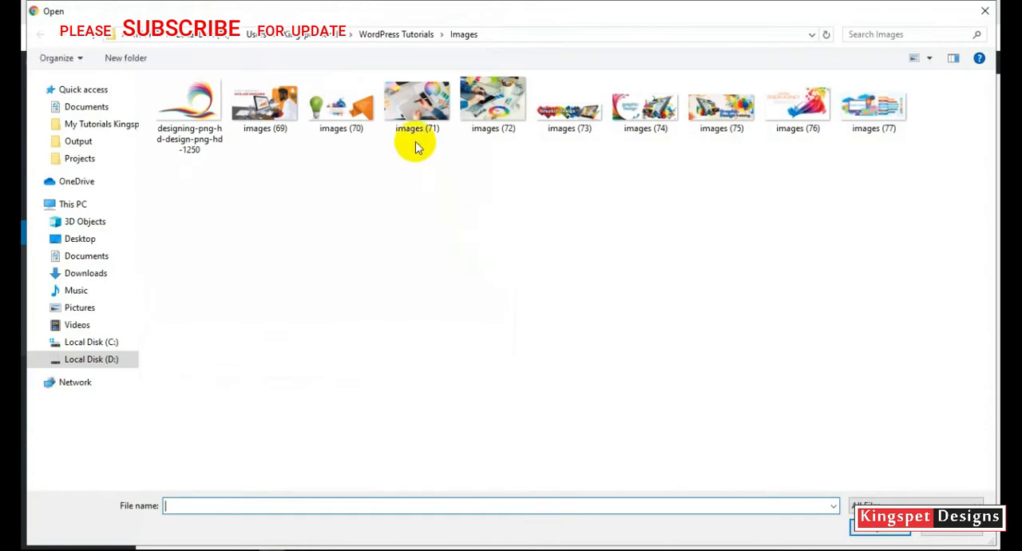
pyautogui.click(403, 35)
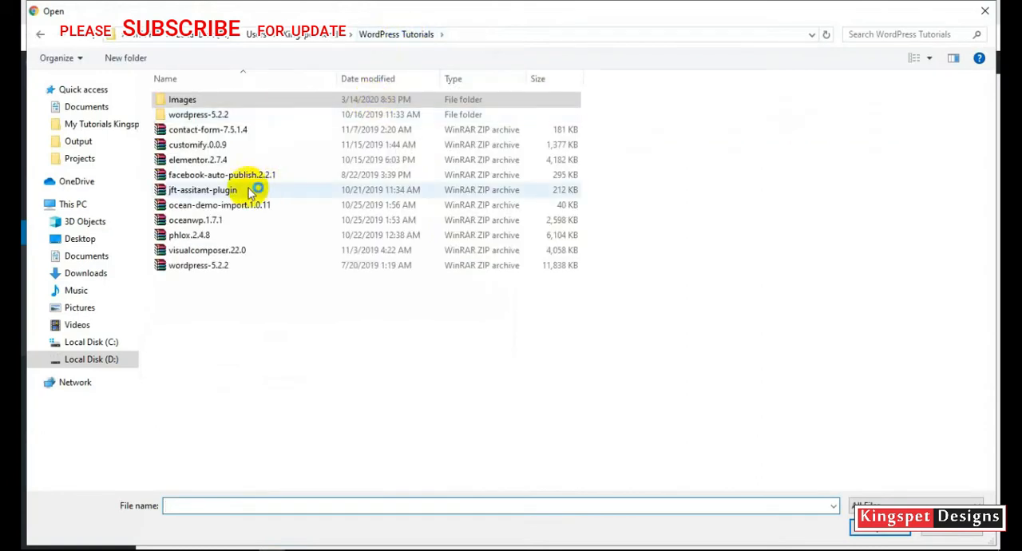
pyautogui.click(202, 235)
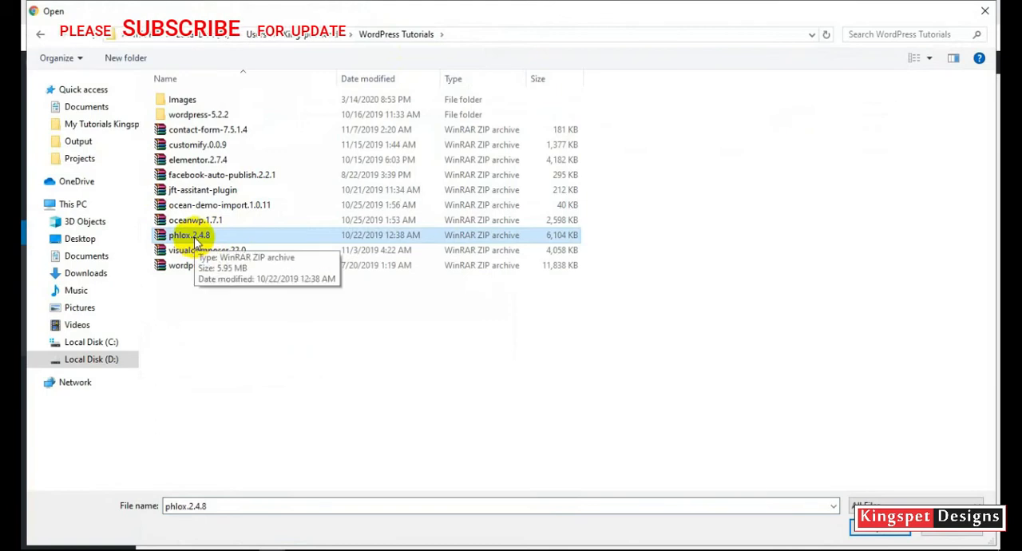
pyautogui.click(880, 530)
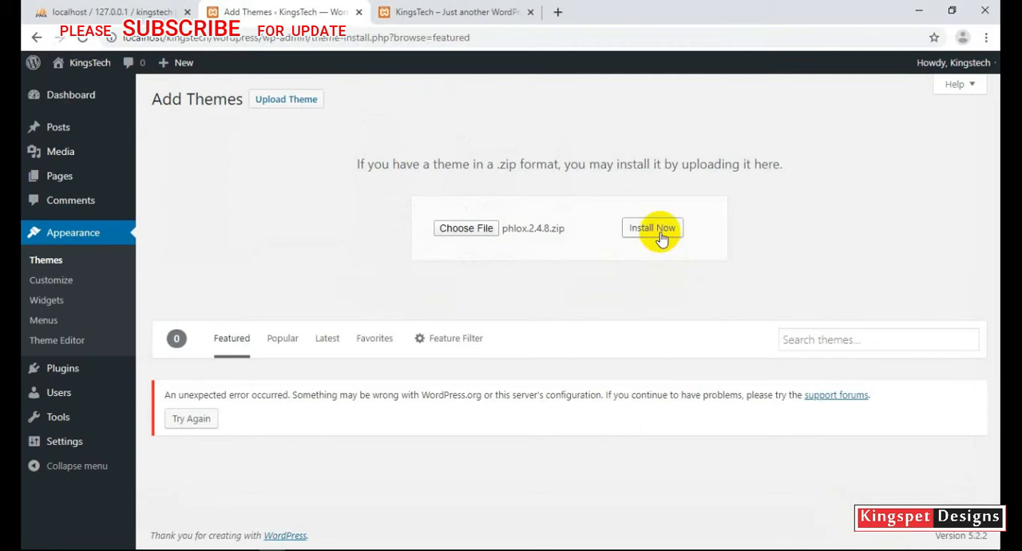
pyautogui.click(653, 228)
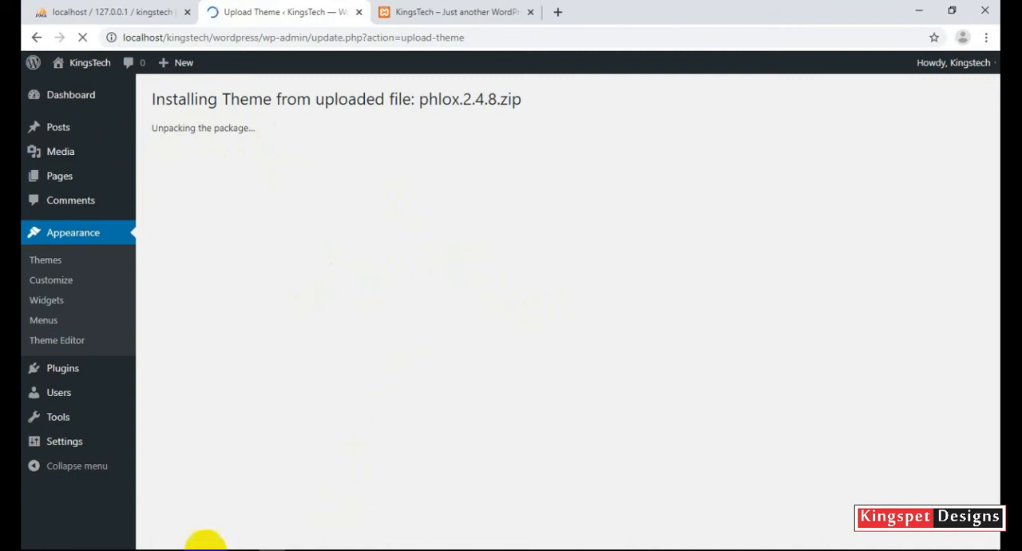
# Switch to the KingsTech File Explorer window and go to the php folder inside xampp on Local Disk (C:).
pyautogui.moveTo(166, 540)
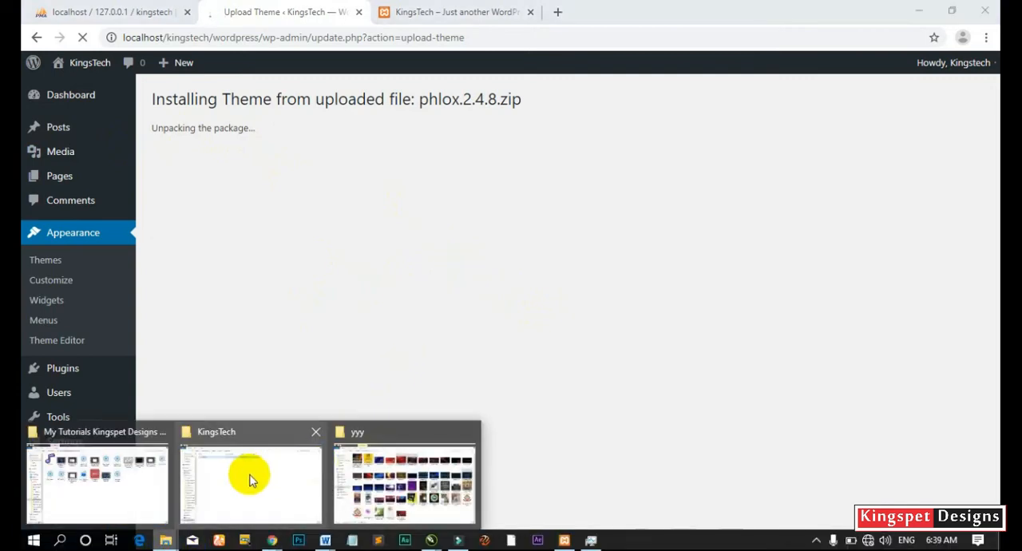
pyautogui.click(249, 476)
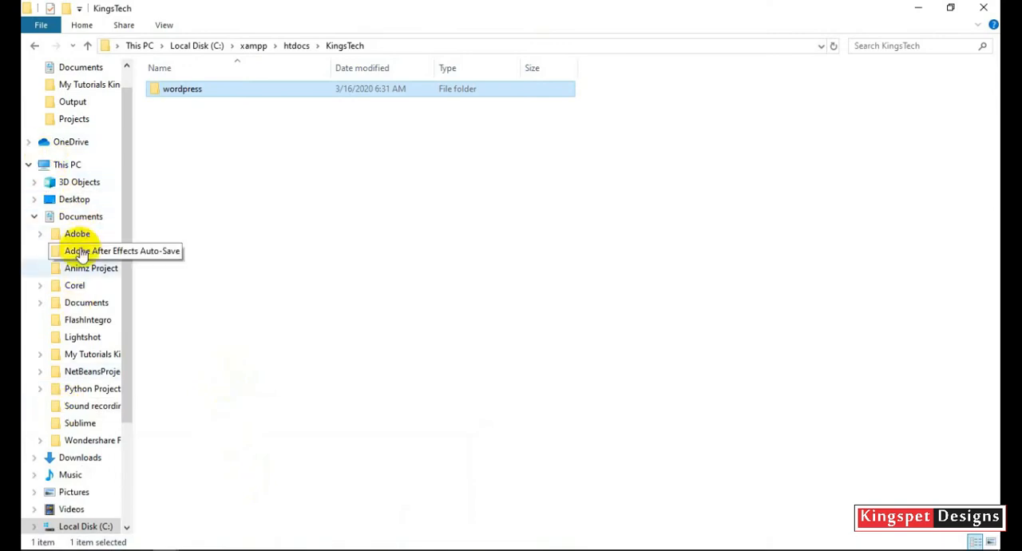
pyautogui.click(85, 526)
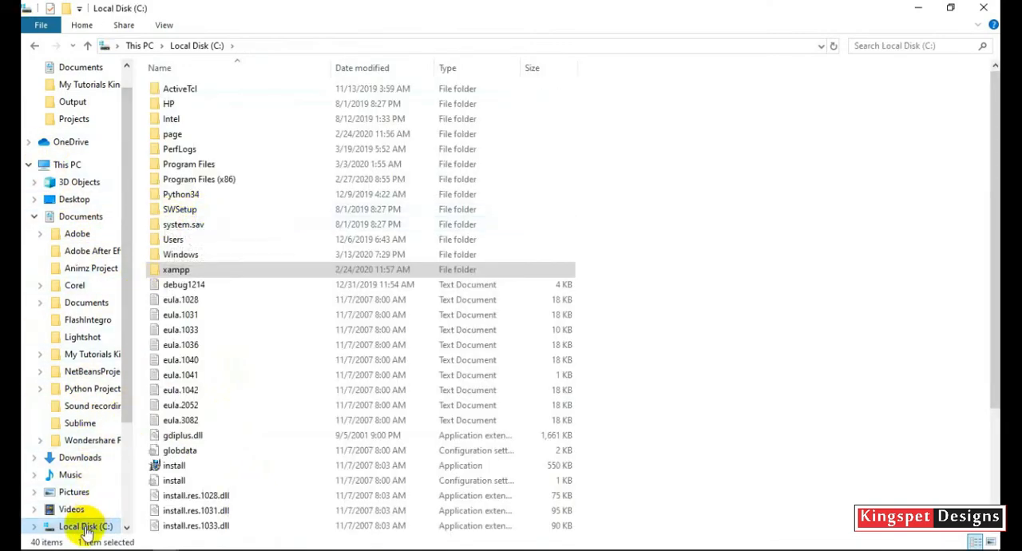
pyautogui.click(181, 271)
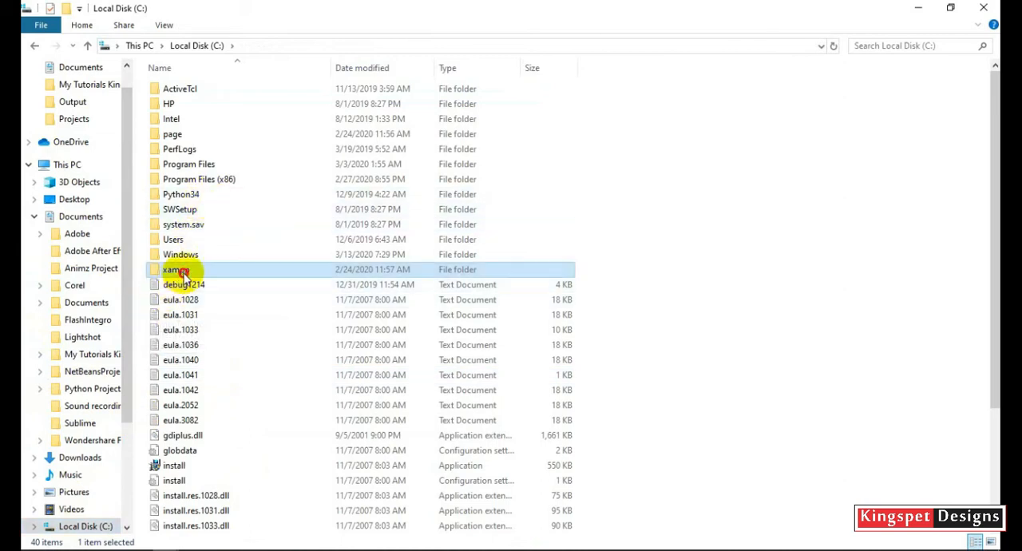
pyautogui.doubleClick(183, 269)
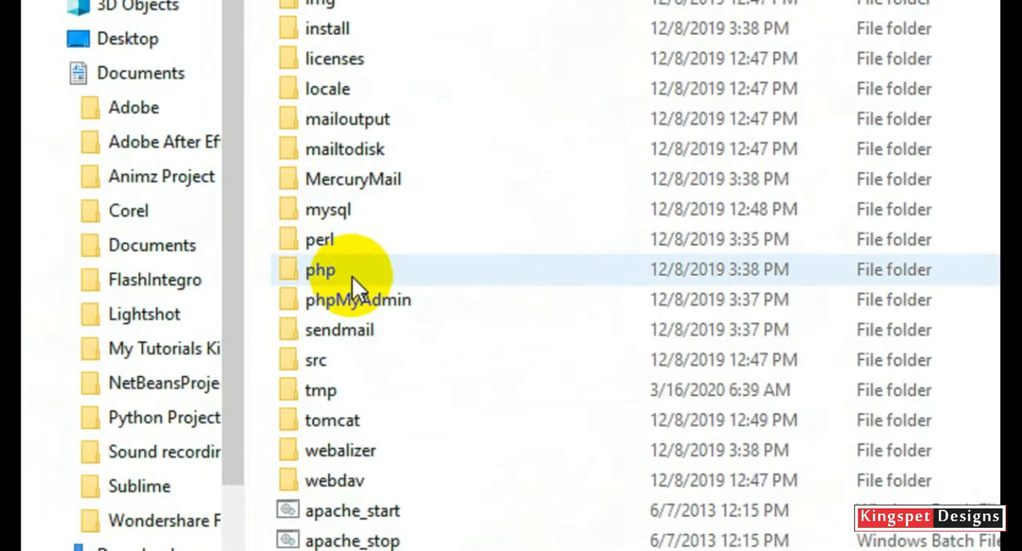
pyautogui.click(186, 318)
pyautogui.doubleClick(352, 276)
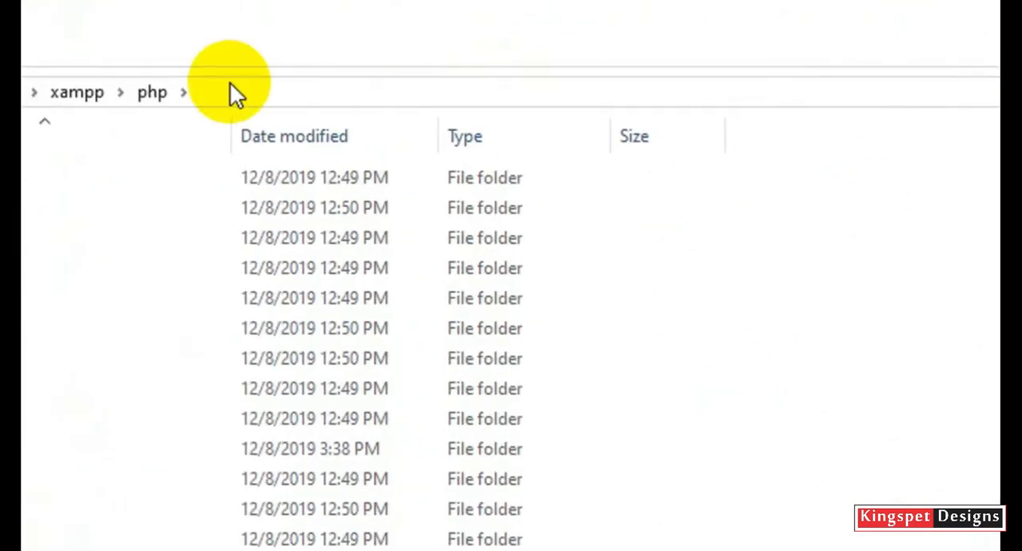
# Open the PHP configuration file by its path, C:\xampp\php\php.ini.
pyautogui.click(275, 86)
pyautogui.click(277, 88)
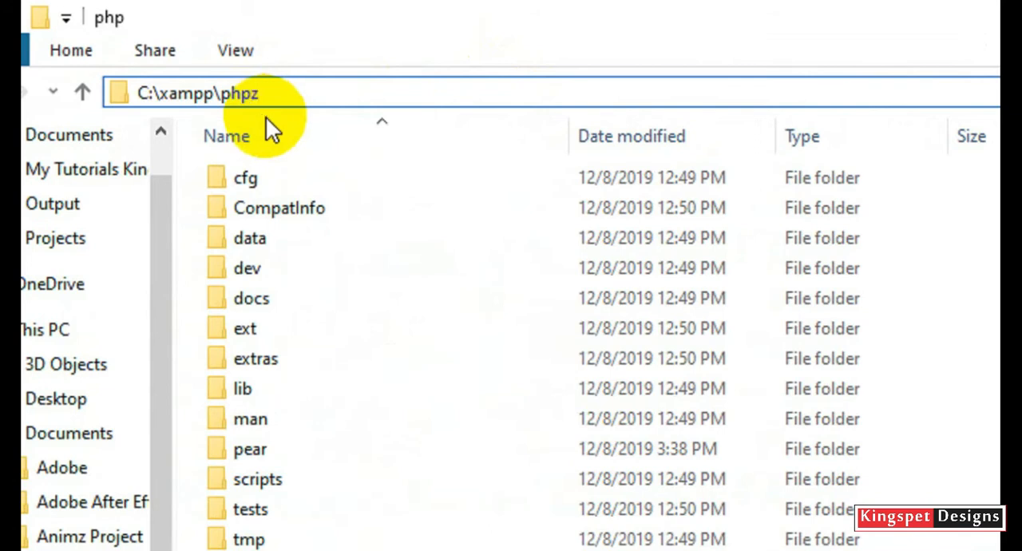
pyautogui.press('BackSpace')
pyautogui.write('\\')
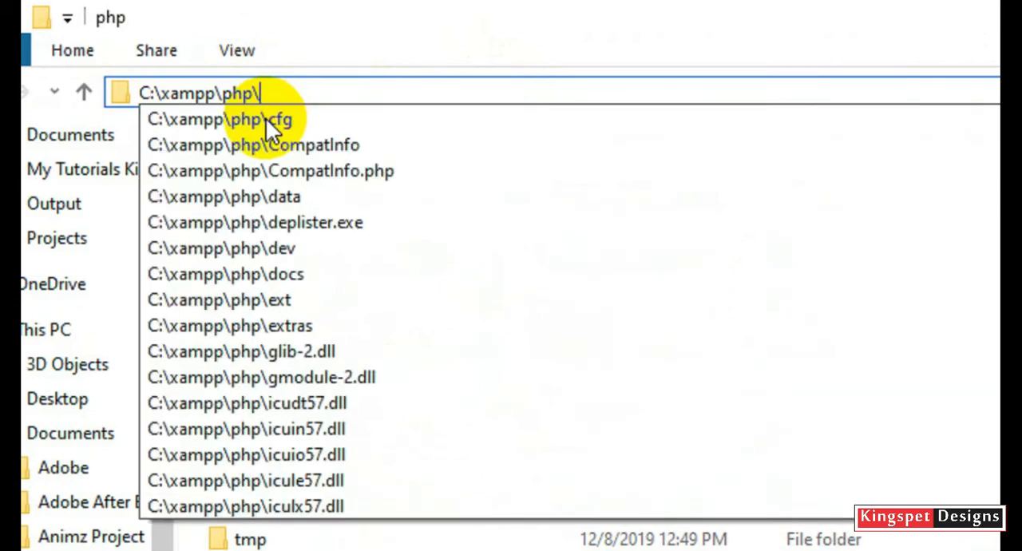
pyautogui.write('phi')
pyautogui.press('BackSpace')
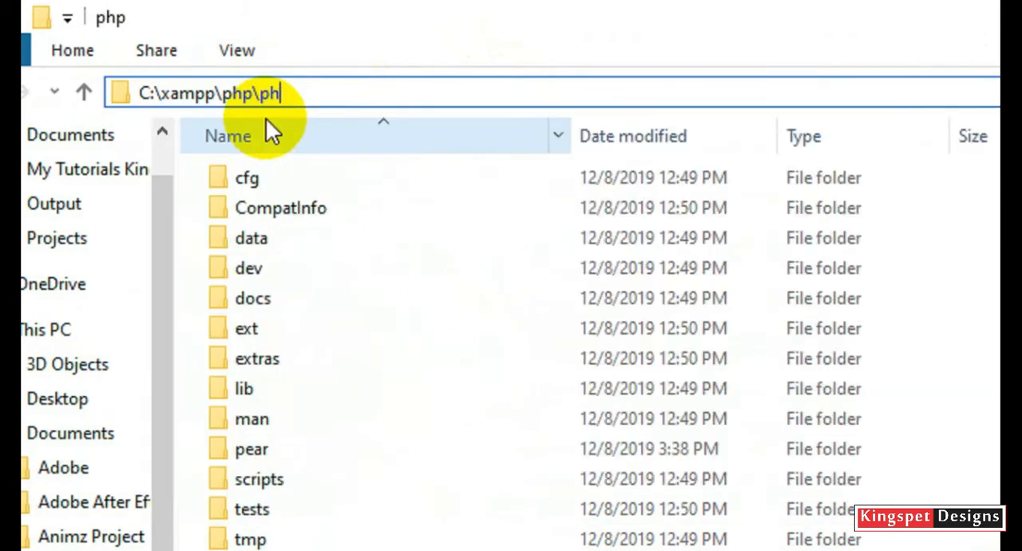
pyautogui.write('p')
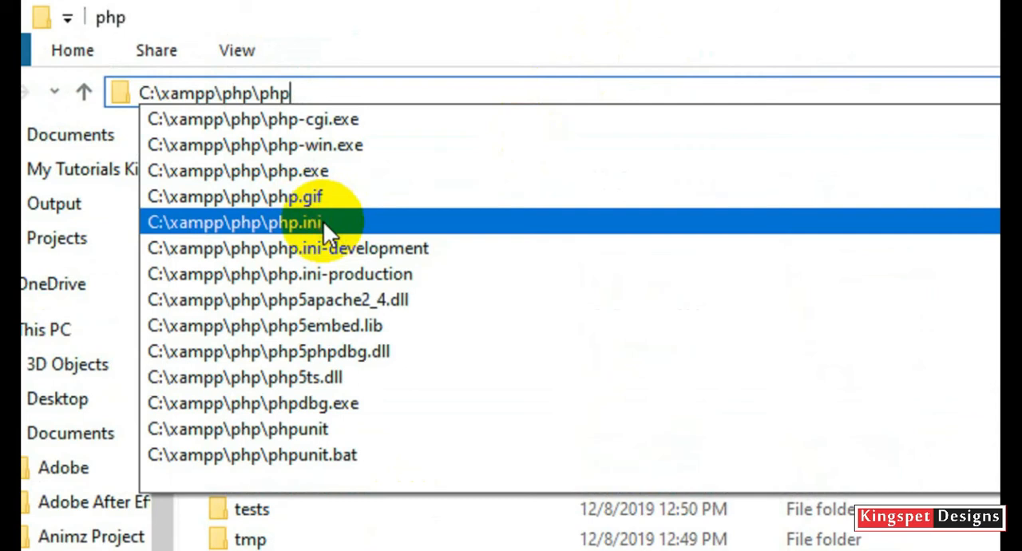
pyautogui.click(323, 220)
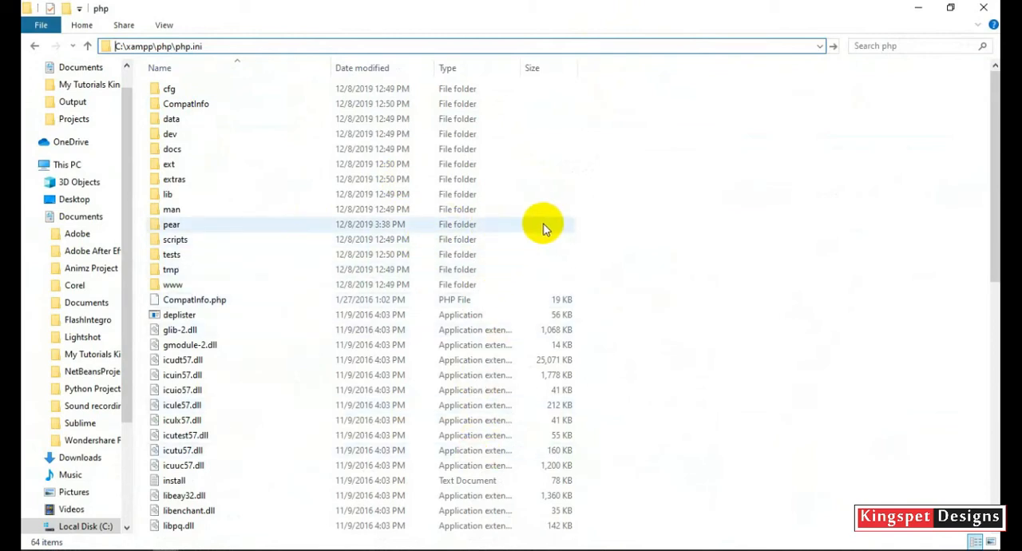
pyautogui.press('Return')
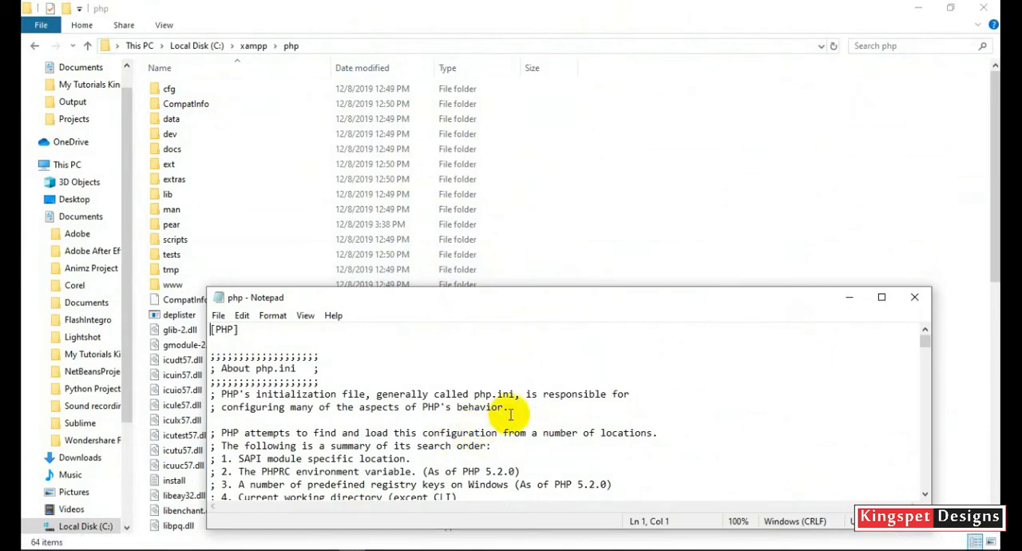
# Maximize the php.ini Notepad window and find "max_file" to locate the upload_max_filesize setting.
pyautogui.moveTo(657, 300); pyautogui.dragTo(616, 125)
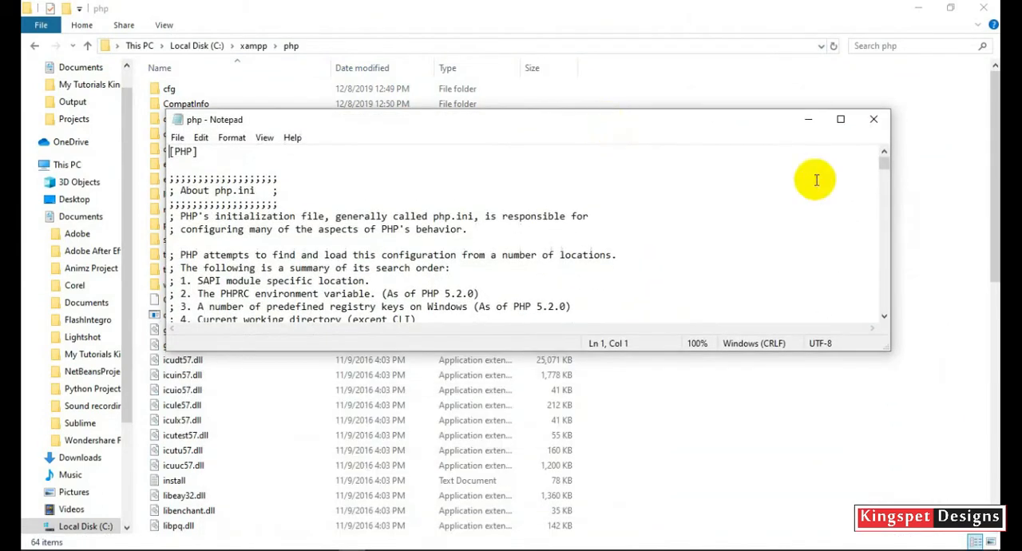
pyautogui.click(840, 120)
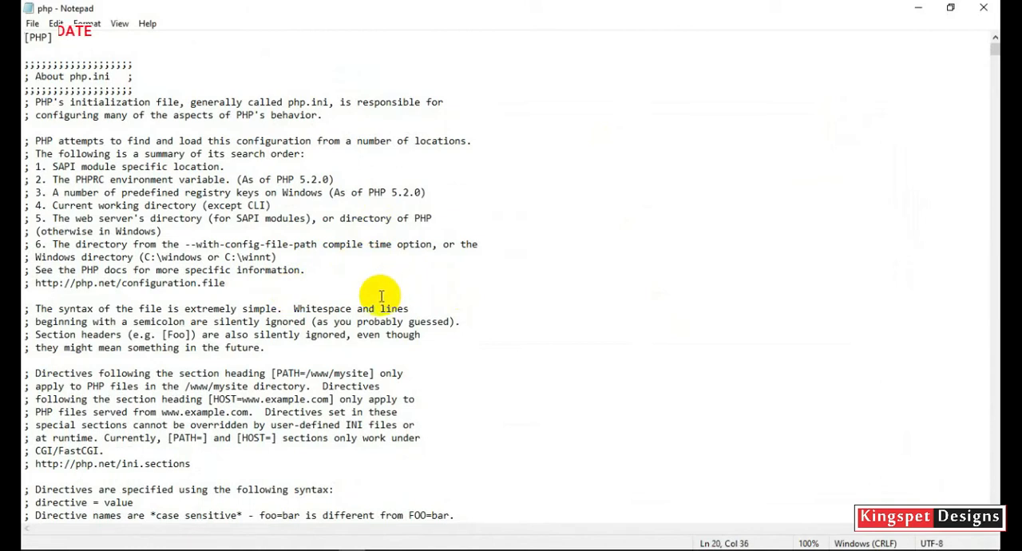
pyautogui.click(389, 269)
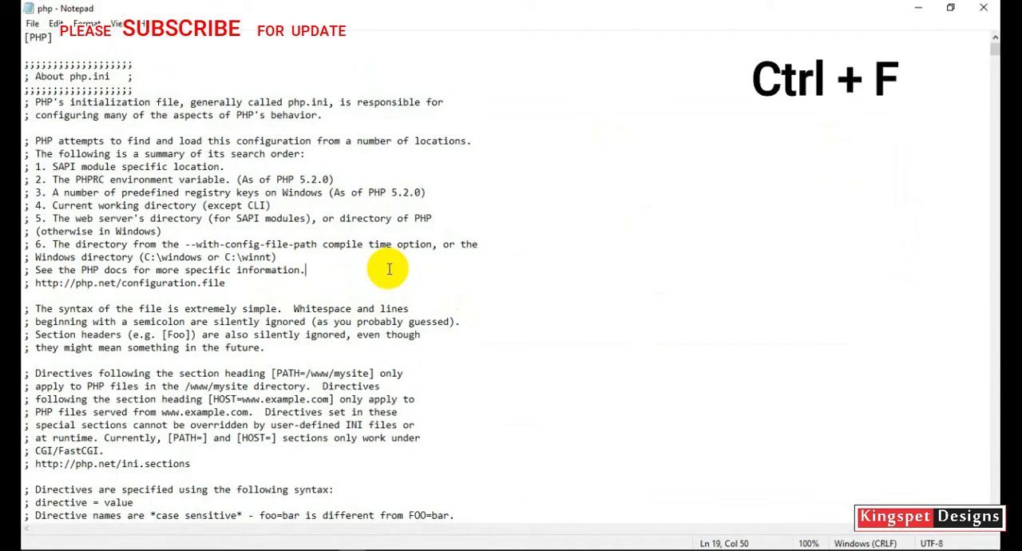
pyautogui.hotkey('ctrl', 'f')
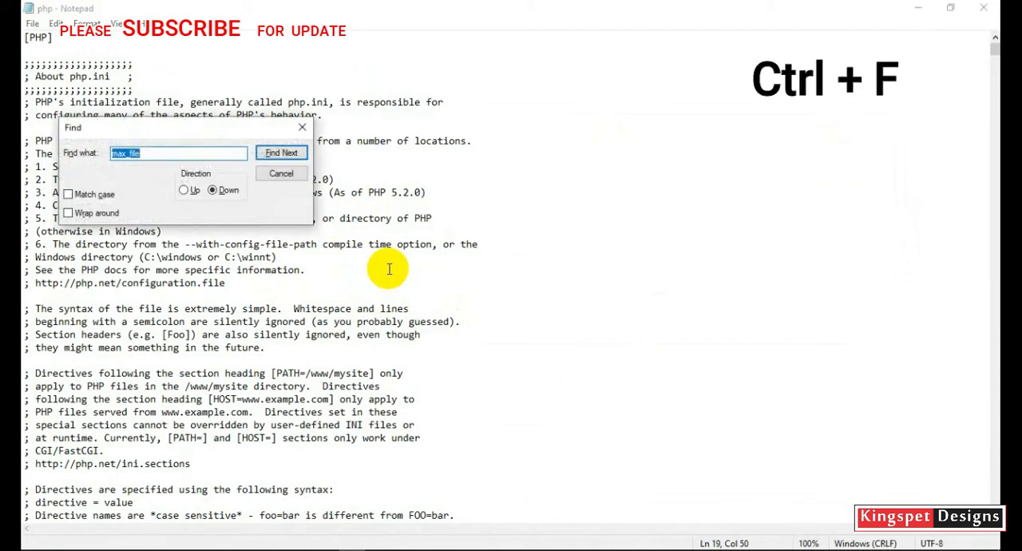
pyautogui.click(138, 153)
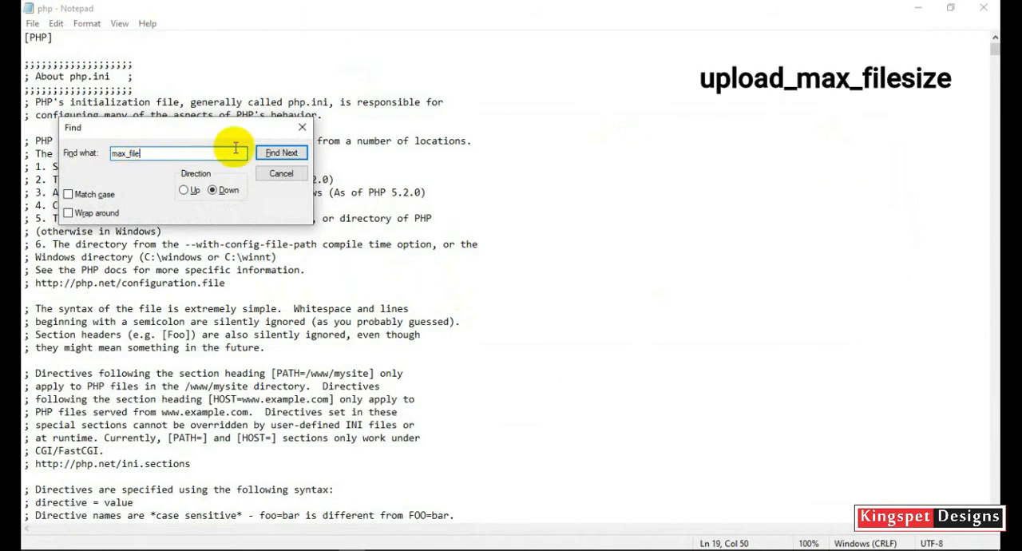
pyautogui.click(272, 153)
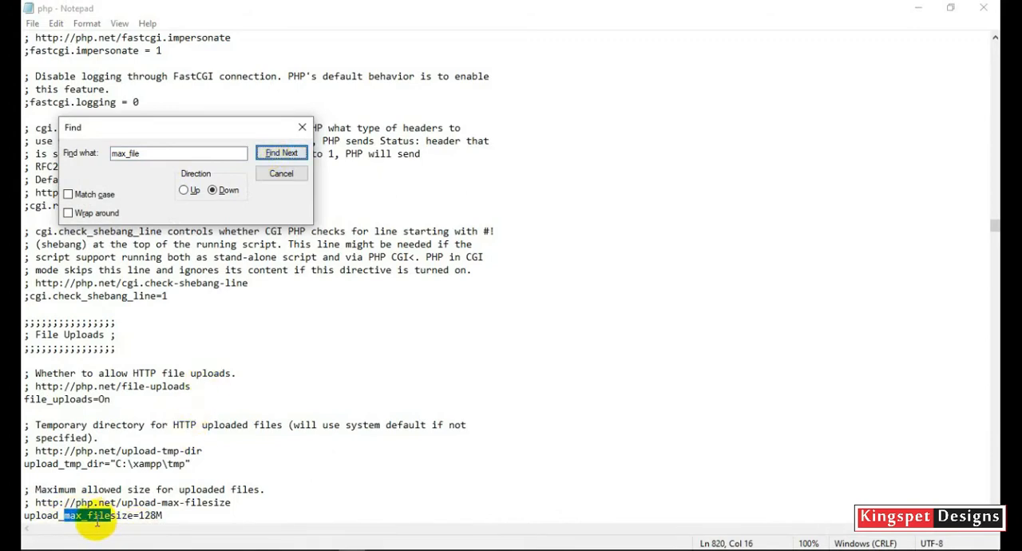
# Highlight the upload_max_filesize value in php.ini to check the limit, and look over the settings above it.
pyautogui.click(167, 516)
pyautogui.moveTo(168, 516); pyautogui.dragTo(139, 516)
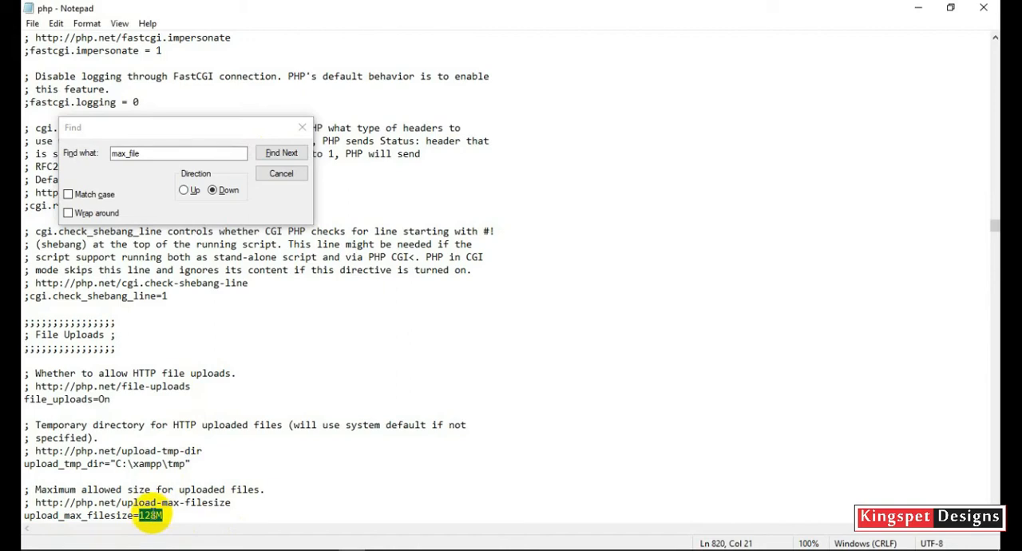
pyautogui.click(170, 518)
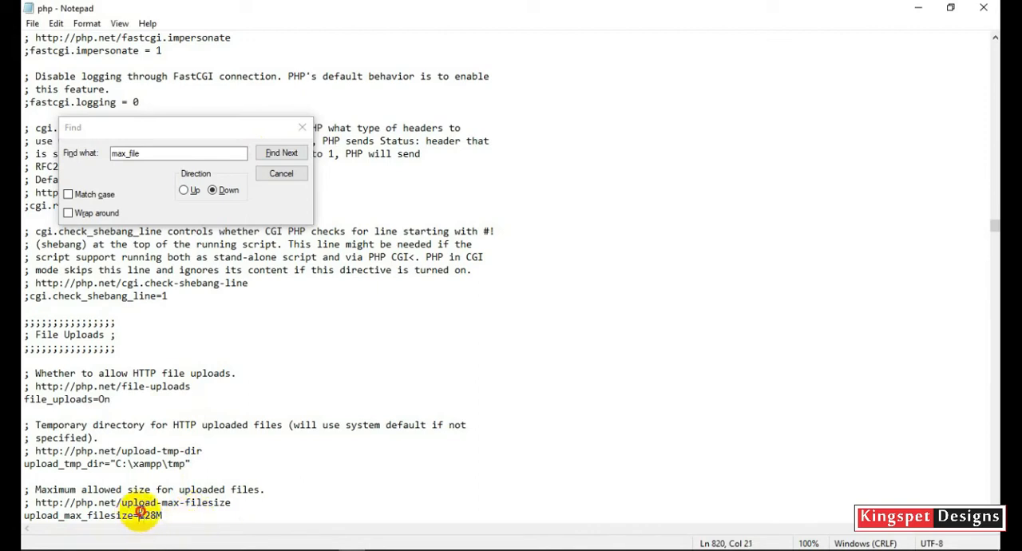
pyautogui.moveTo(140, 513); pyautogui.dragTo(163, 514)
pyautogui.click(188, 517)
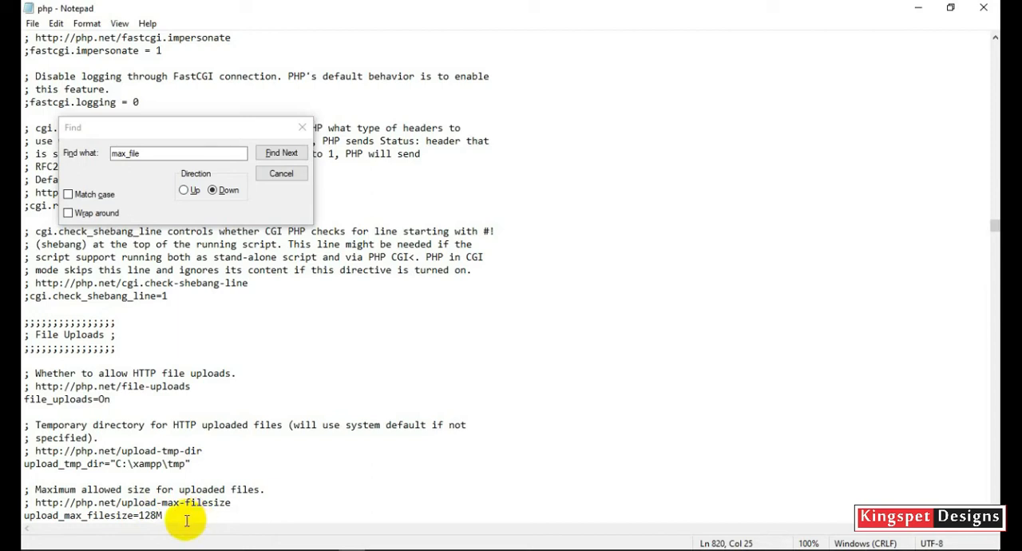
pyautogui.scroll(20, 706, 393)
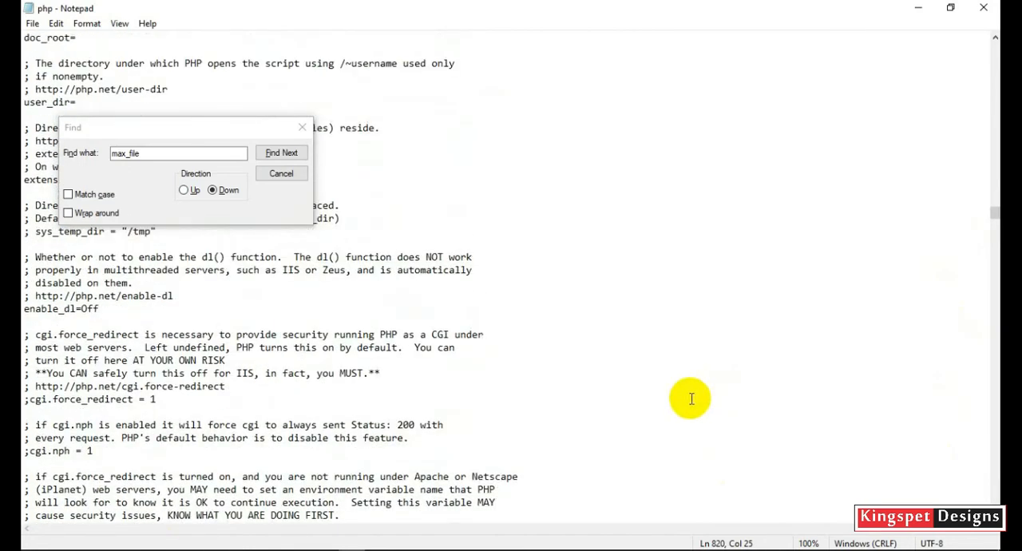
pyautogui.scroll(7, 542, 409)
pyautogui.scroll(4, 542, 409)
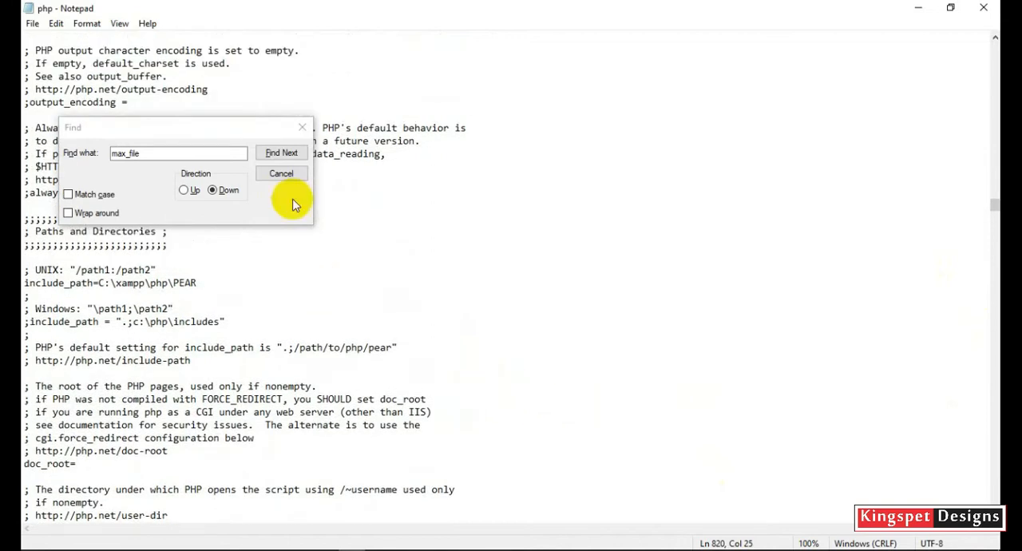
# Dismiss the text search, save php.ini and close the file.
pyautogui.click(303, 127)
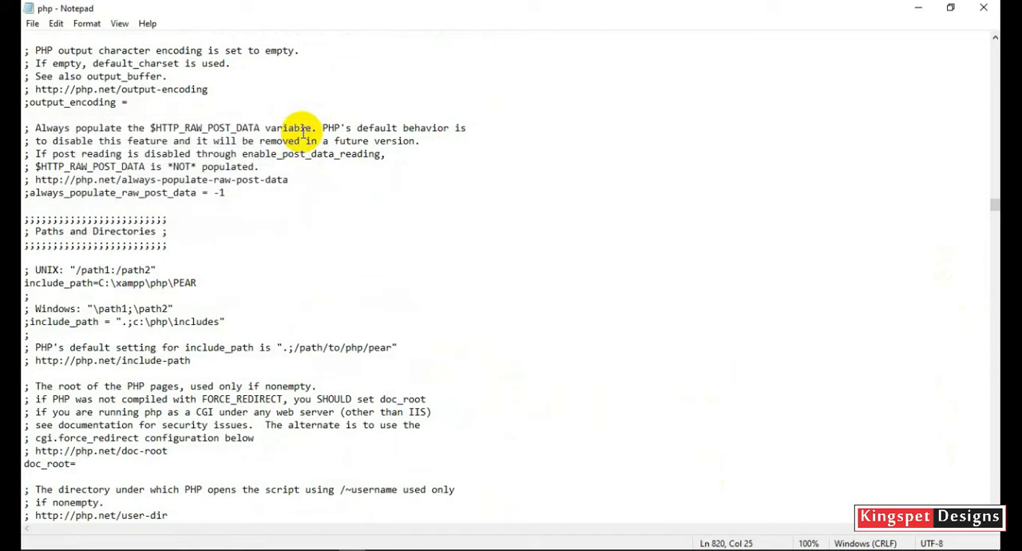
pyautogui.click(32, 24)
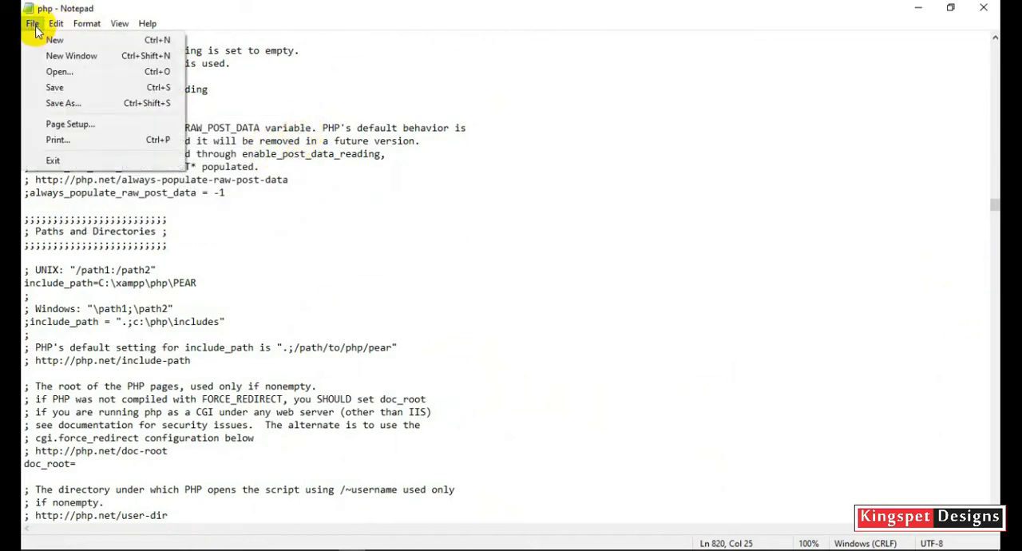
pyautogui.click(76, 90)
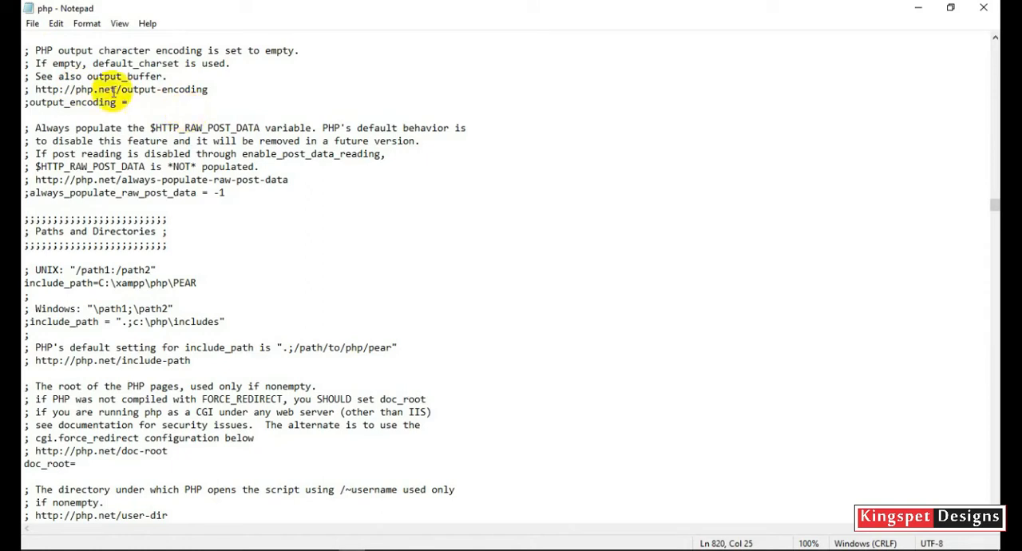
pyautogui.click(983, 8)
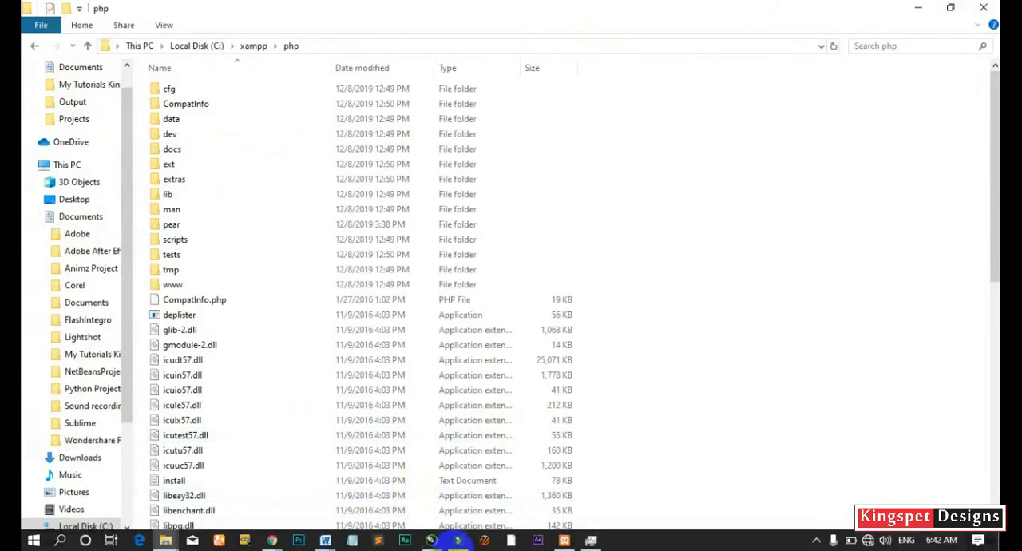
# Switch to the XAMPP Control Panel and restart the Apache and MySQL modules.
pyautogui.click(565, 543)
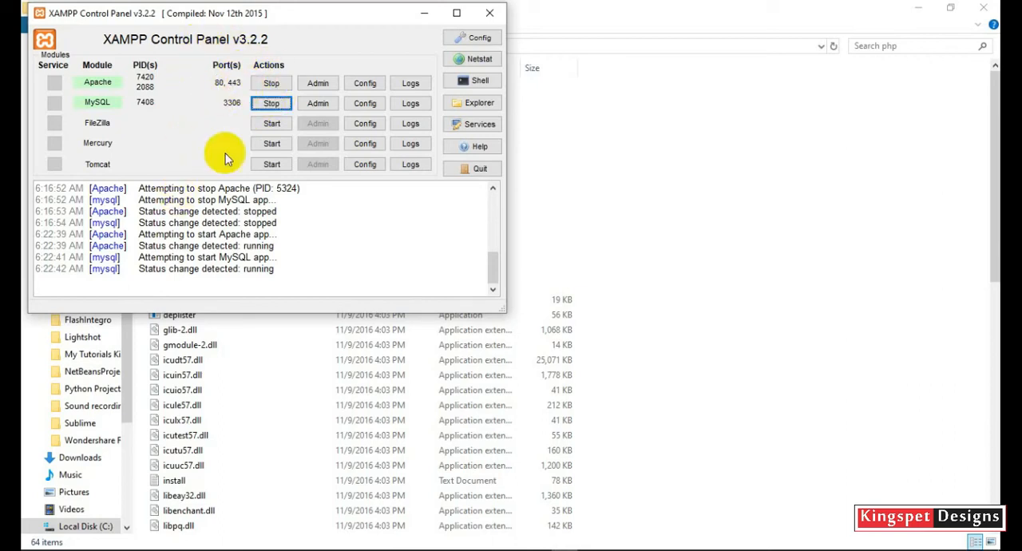
pyautogui.click(276, 90)
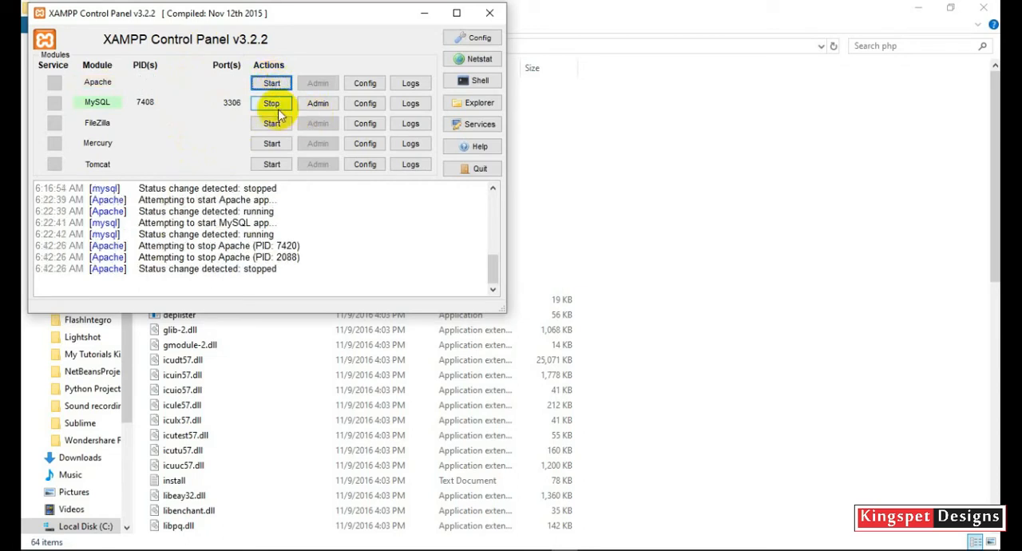
pyautogui.click(272, 107)
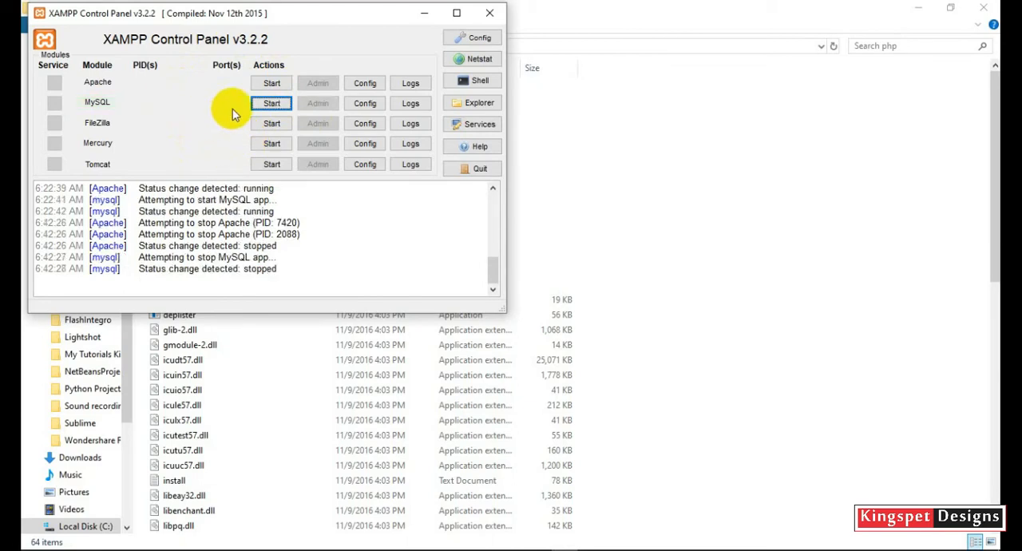
pyautogui.click(271, 83)
pyautogui.click(272, 103)
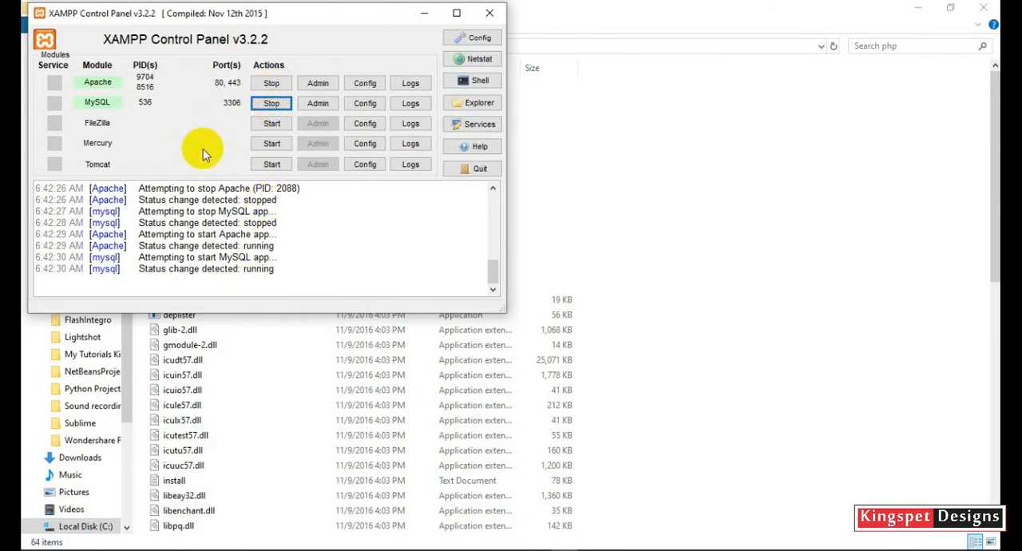
# Switch to the WordPress admin window in Chrome, go back to Add Themes and install the uploaded phlox.2.4.8.zip again.
pyautogui.moveTo(272, 540)
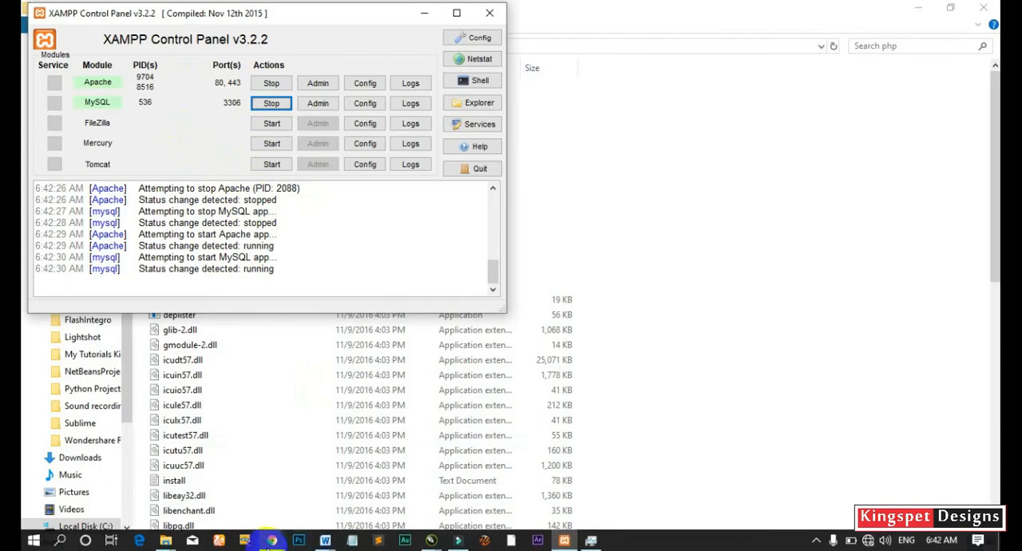
pyautogui.click(338, 443)
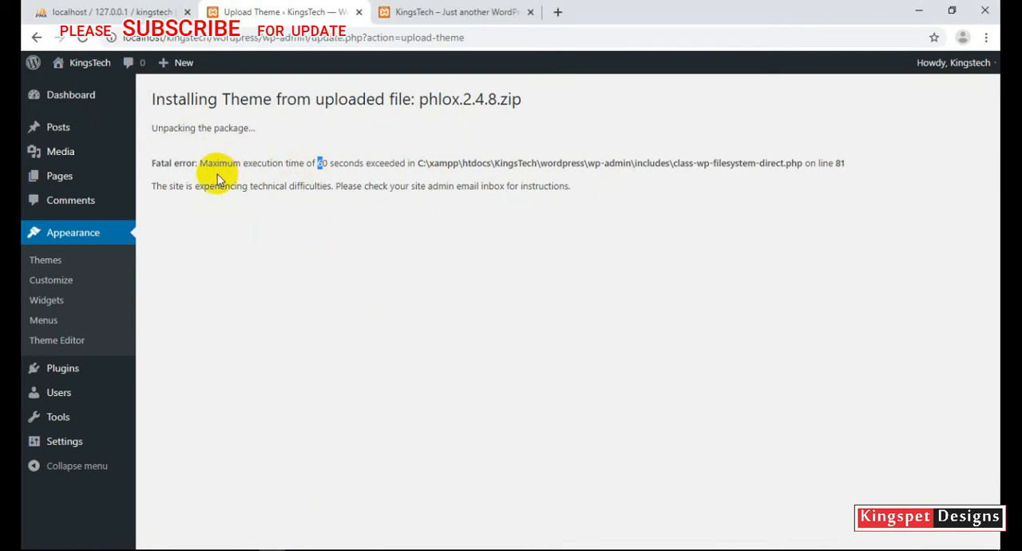
pyautogui.click(35, 38)
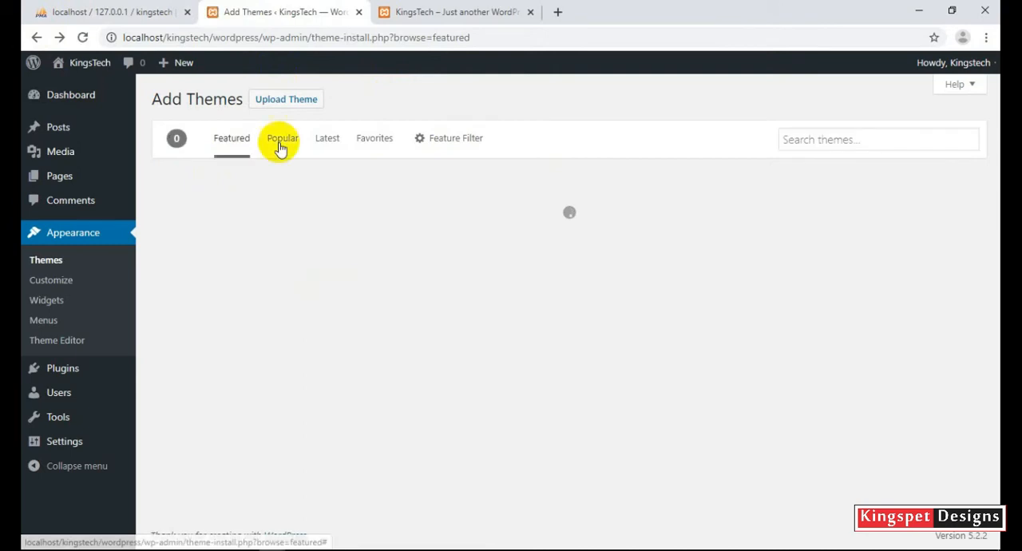
pyautogui.click(294, 100)
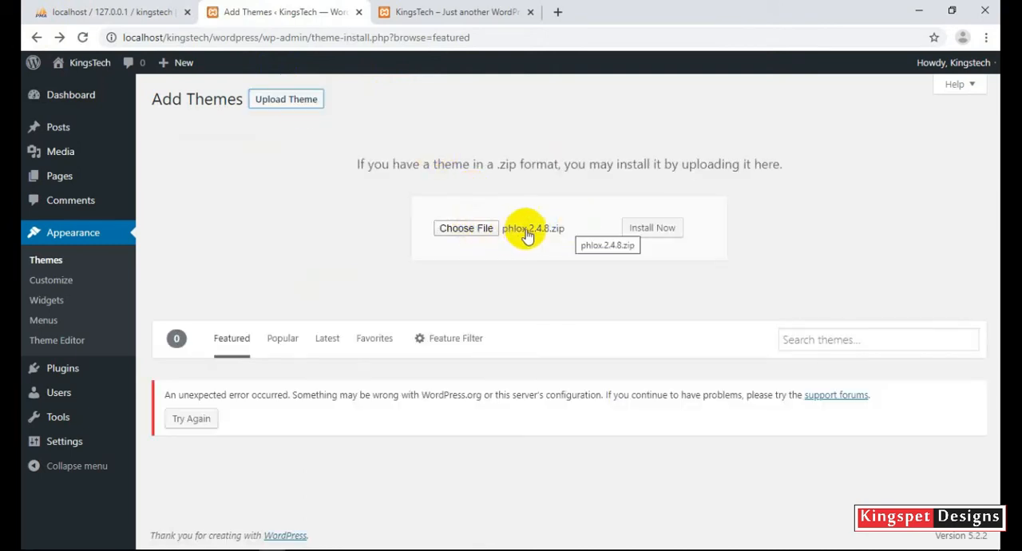
pyautogui.click(651, 232)
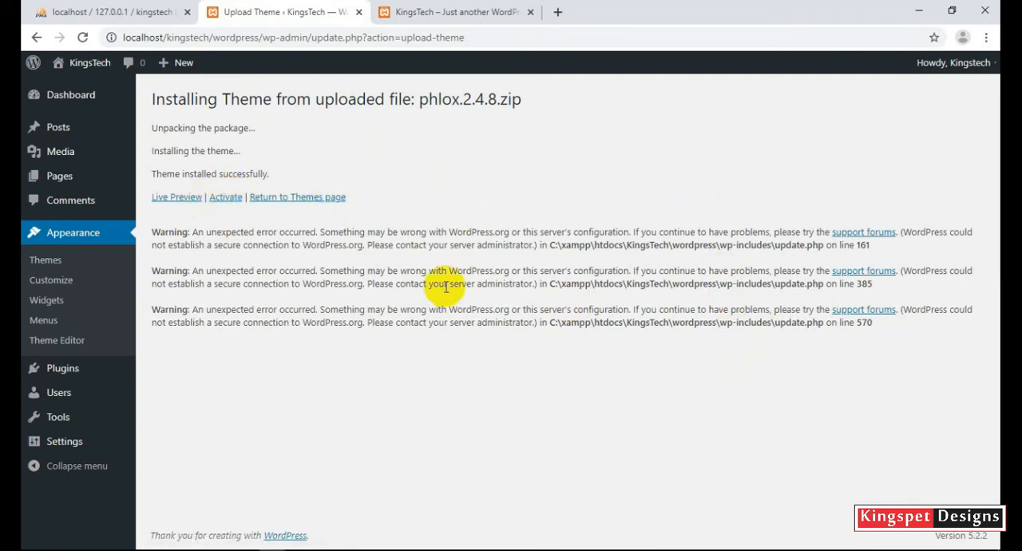
# Activate the Phlox theme and reload the KingsTech site's front page to view it.
pyautogui.click(224, 197)
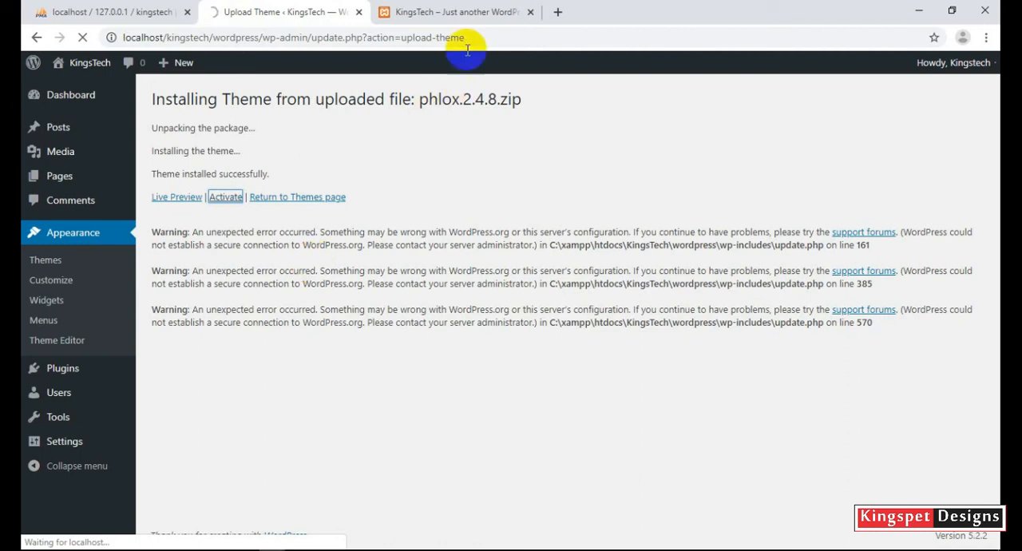
pyautogui.click(463, 11)
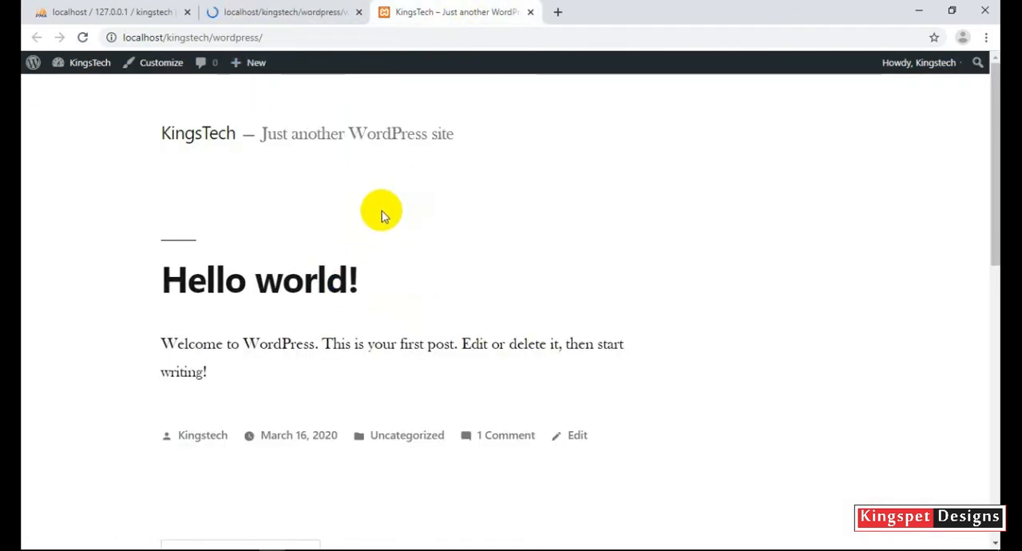
pyautogui.click(305, 6)
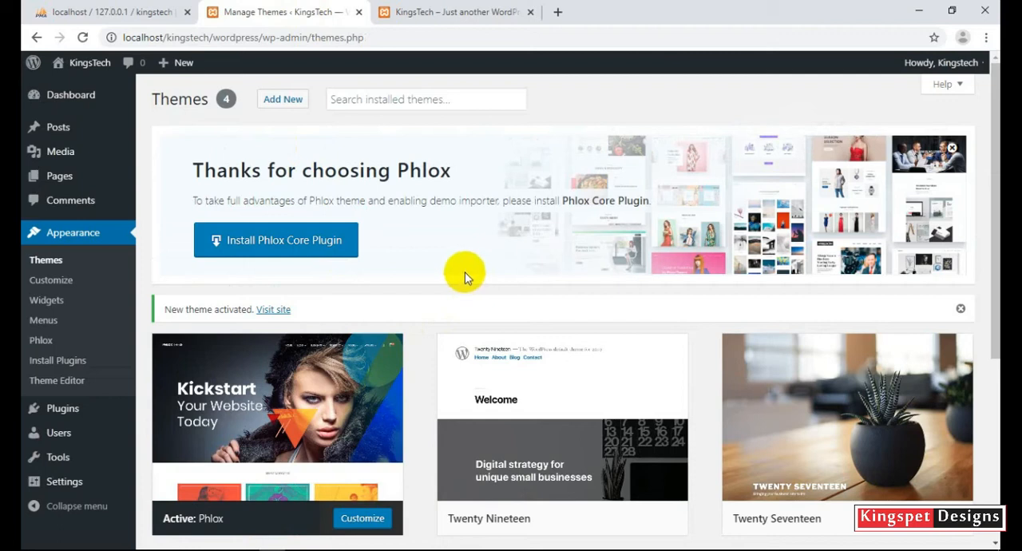
pyautogui.click(438, 10)
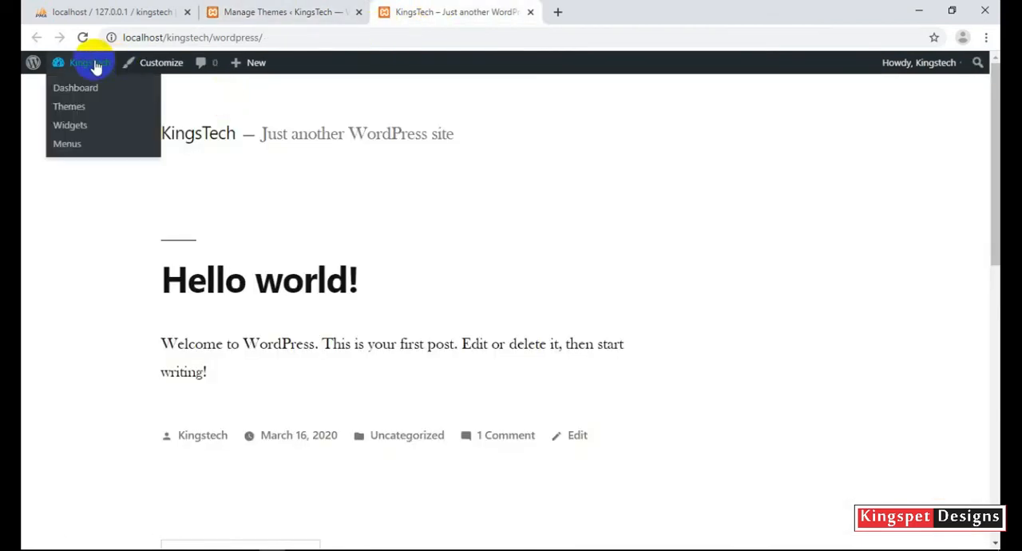
pyautogui.click(83, 38)
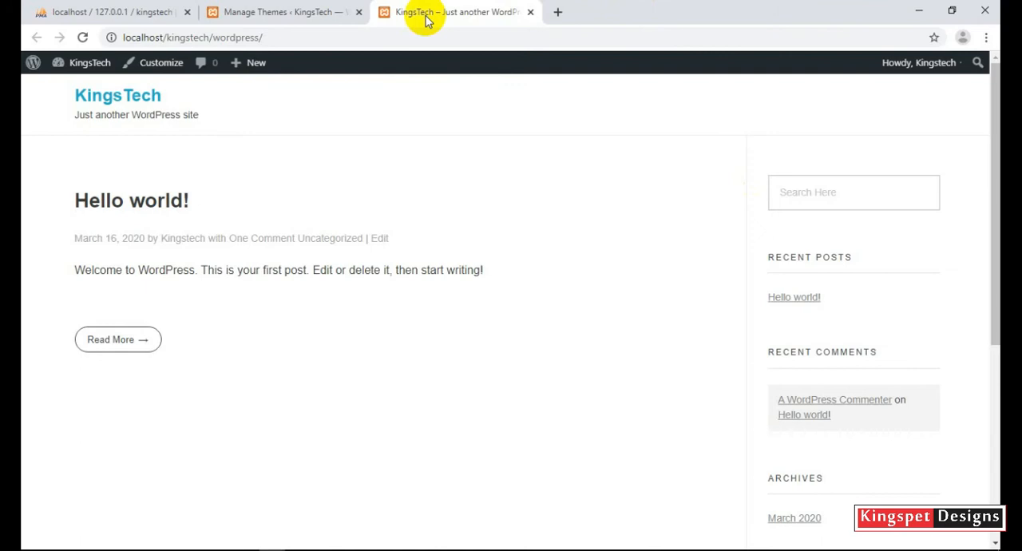
# Return to the WordPress admin page and open the list of installed plugins.
pyautogui.click(316, 10)
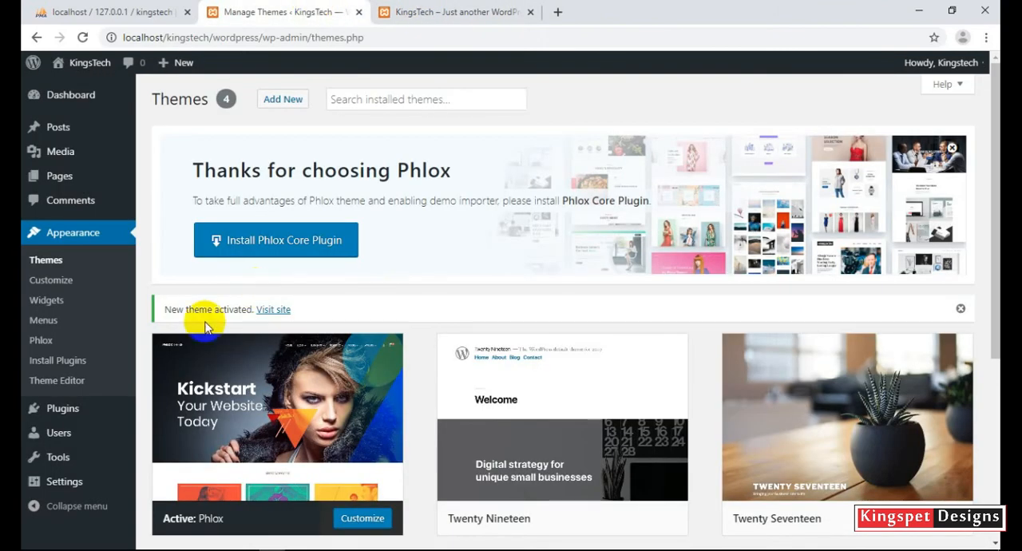
pyautogui.click(88, 234)
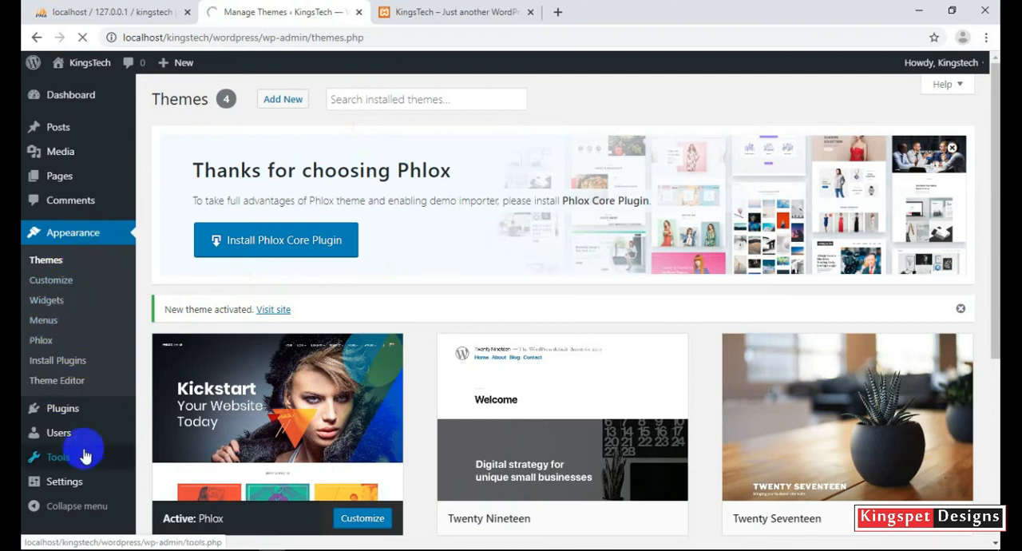
pyautogui.moveTo(67, 411)
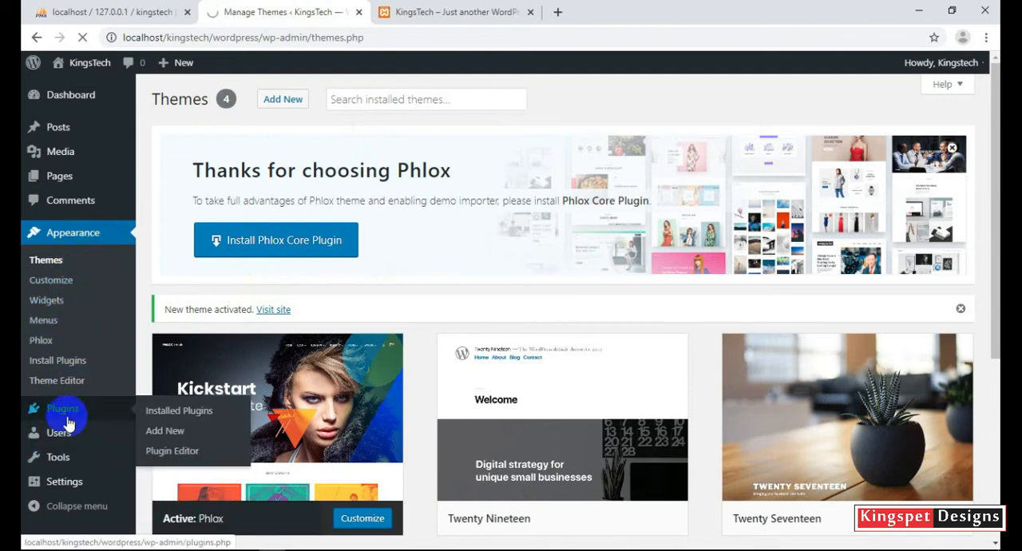
pyautogui.click(114, 419)
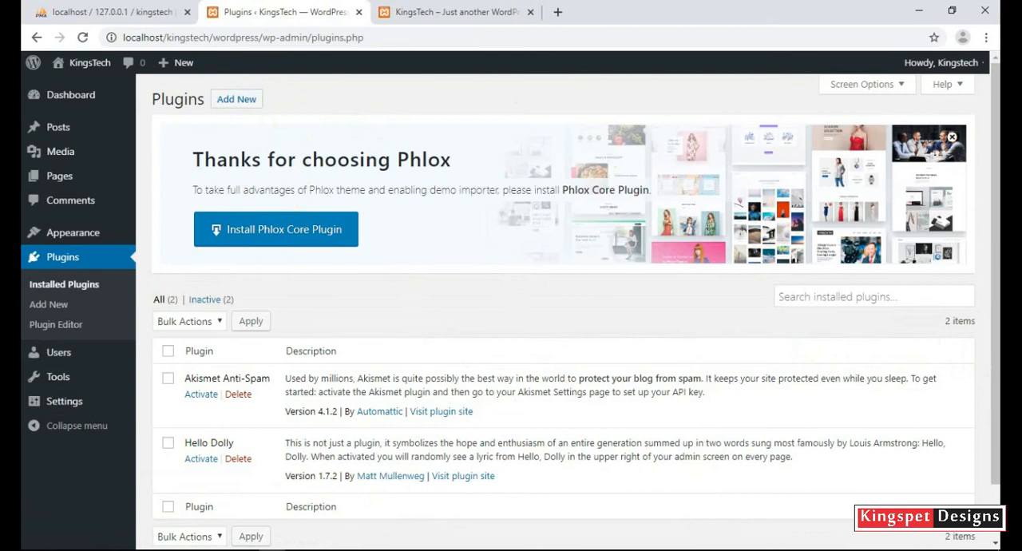
# Delete the Akismet Anti-Spam and Hello Dolly plugins together with a bulk action.
pyautogui.scroll(-1, 996, 101)
pyautogui.moveTo(996, 102); pyautogui.dragTo(992, 205)
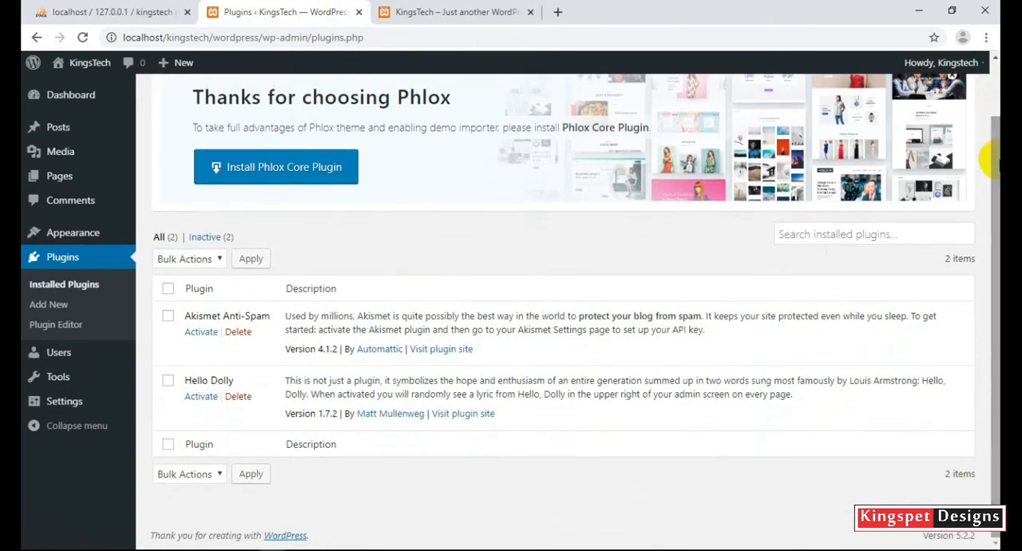
pyautogui.click(167, 316)
pyautogui.click(168, 380)
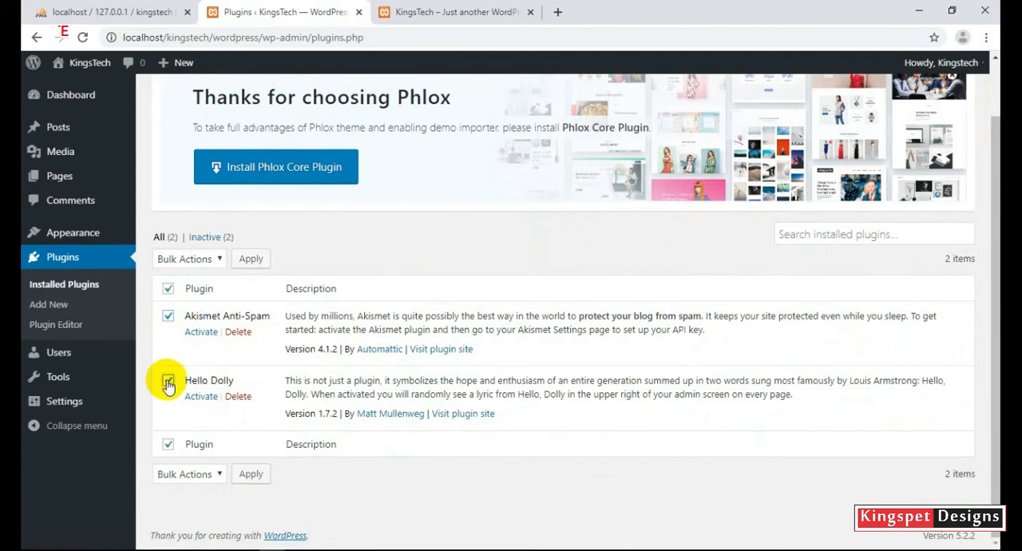
pyautogui.click(214, 260)
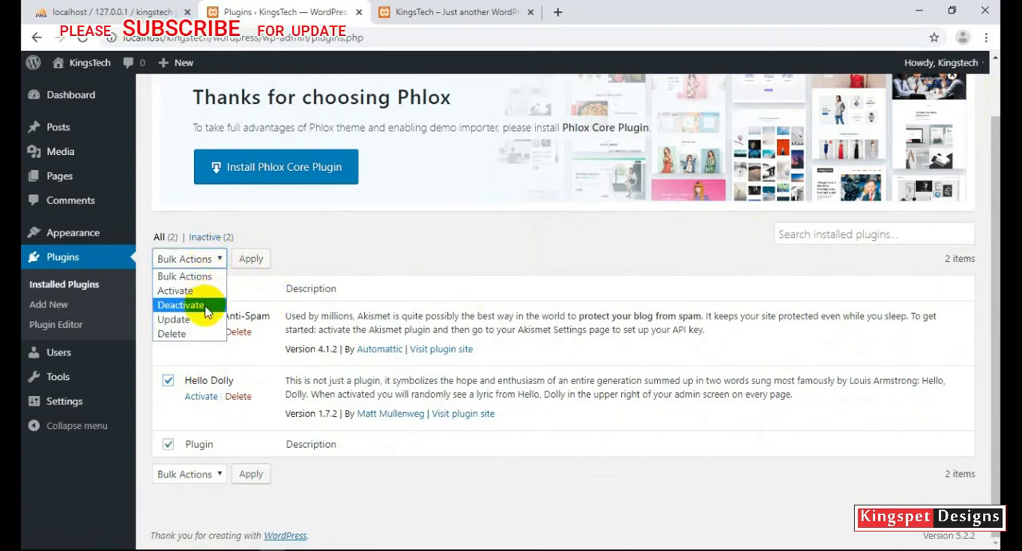
pyautogui.click(199, 334)
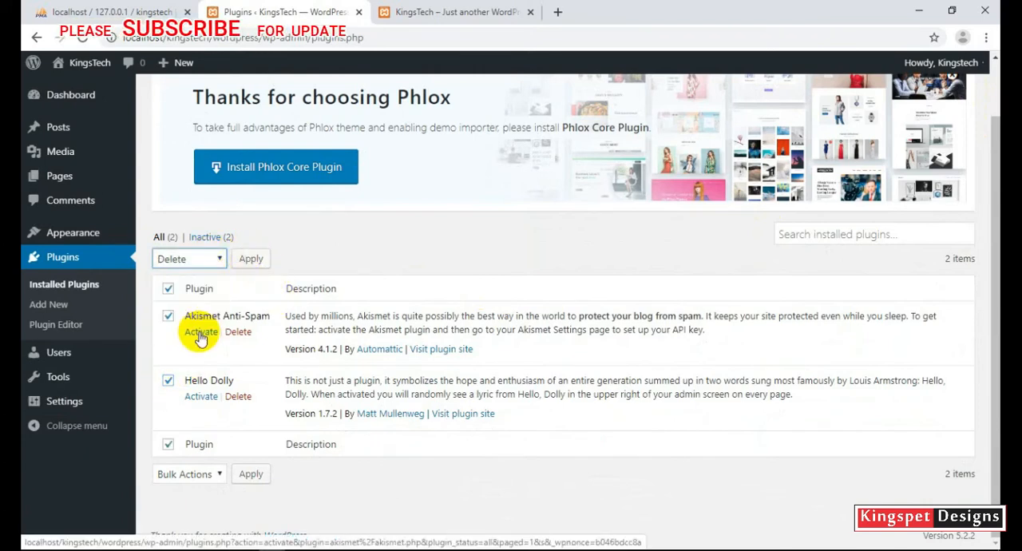
pyautogui.click(249, 262)
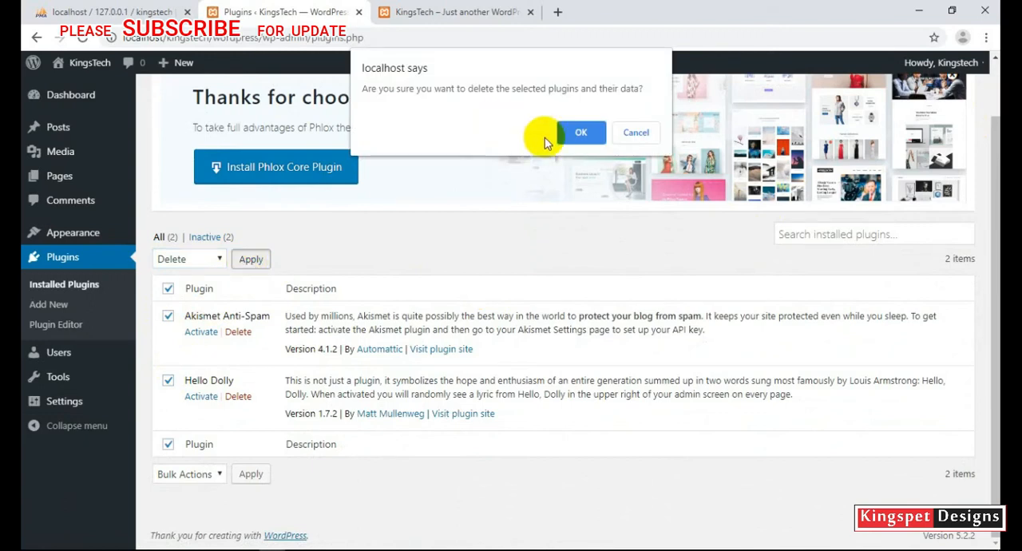
pyautogui.click(576, 133)
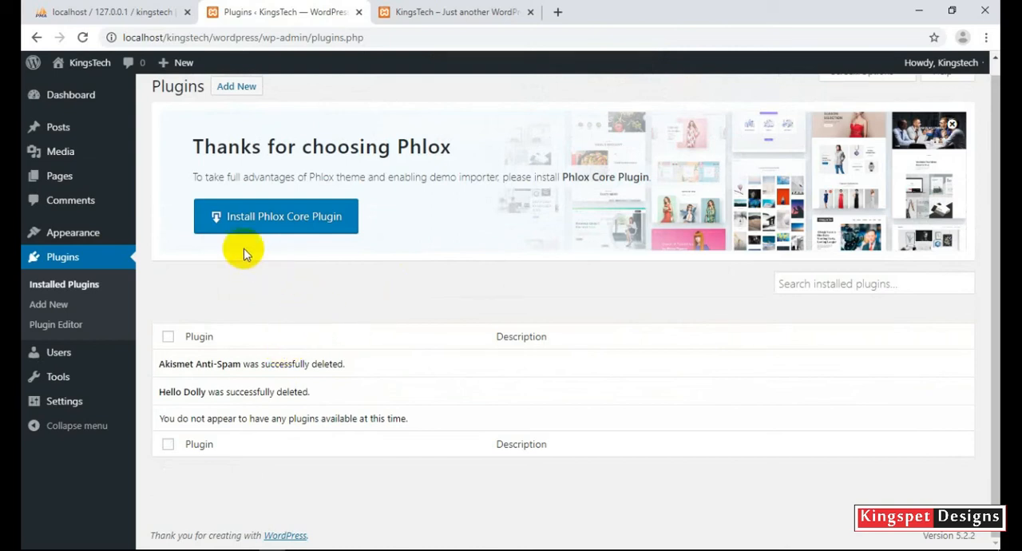
# Upload elementor.2.7.4.zip from the WordPress Tutorials folder as a new plugin, install it and activate it.
pyautogui.click(249, 91)
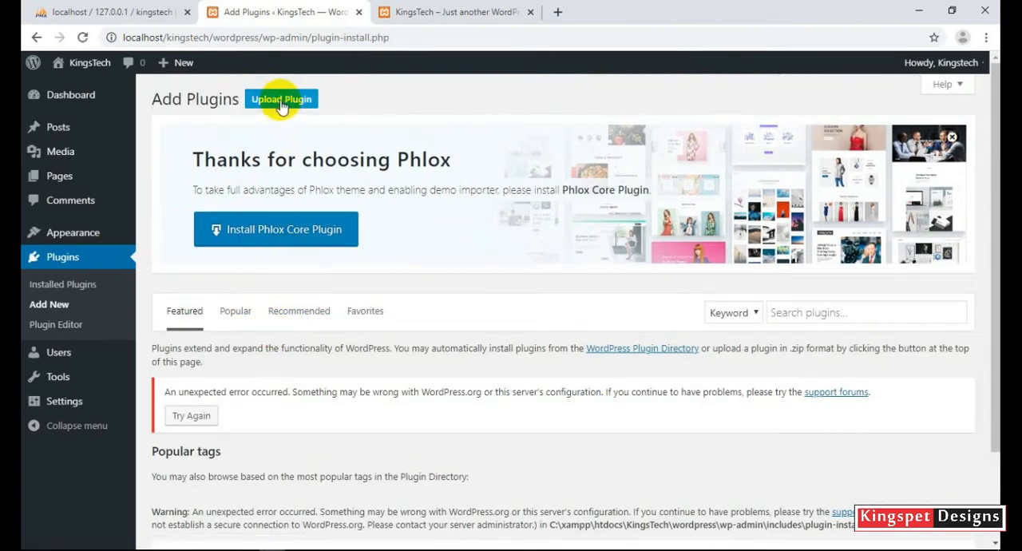
pyautogui.click(281, 100)
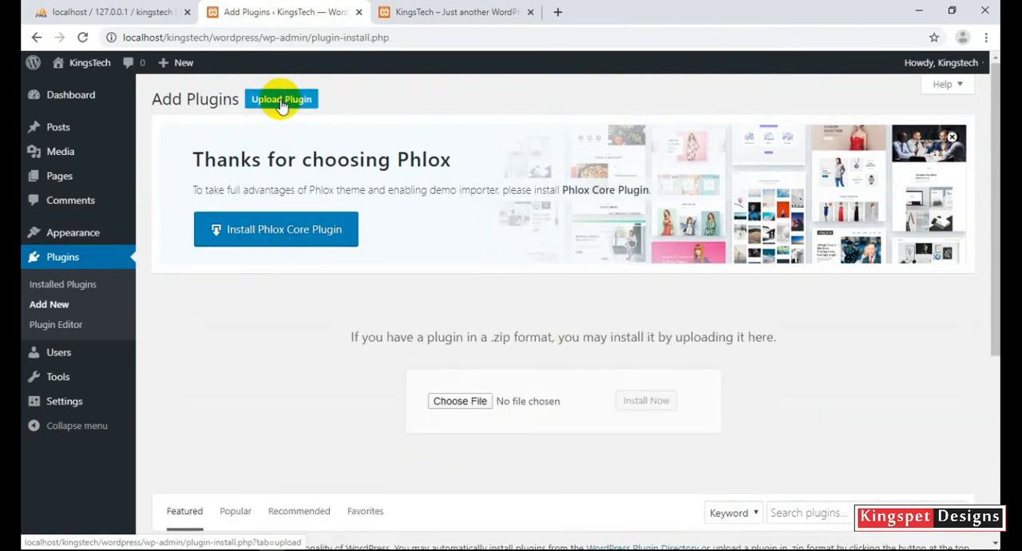
pyautogui.click(457, 404)
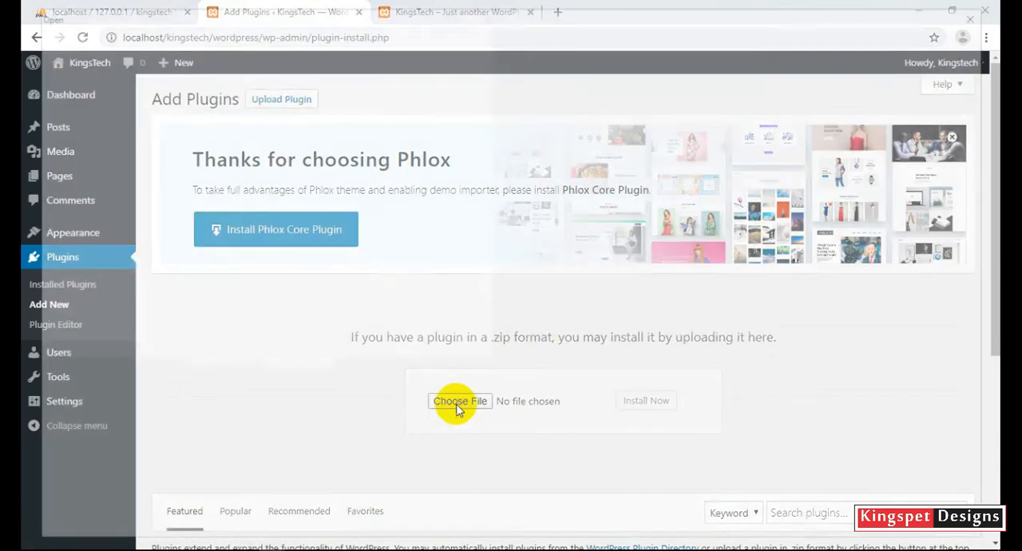
pyautogui.click(213, 162)
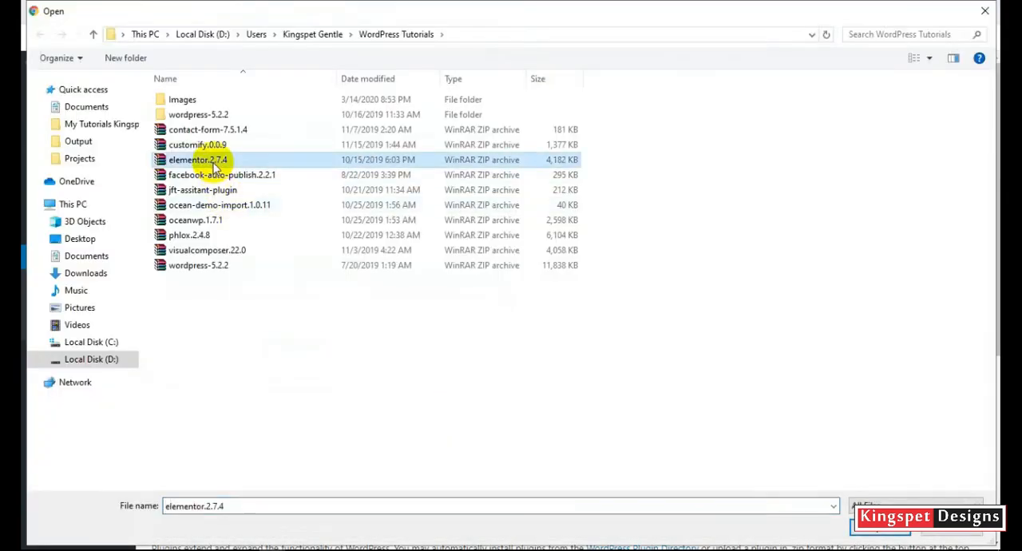
pyautogui.click(868, 524)
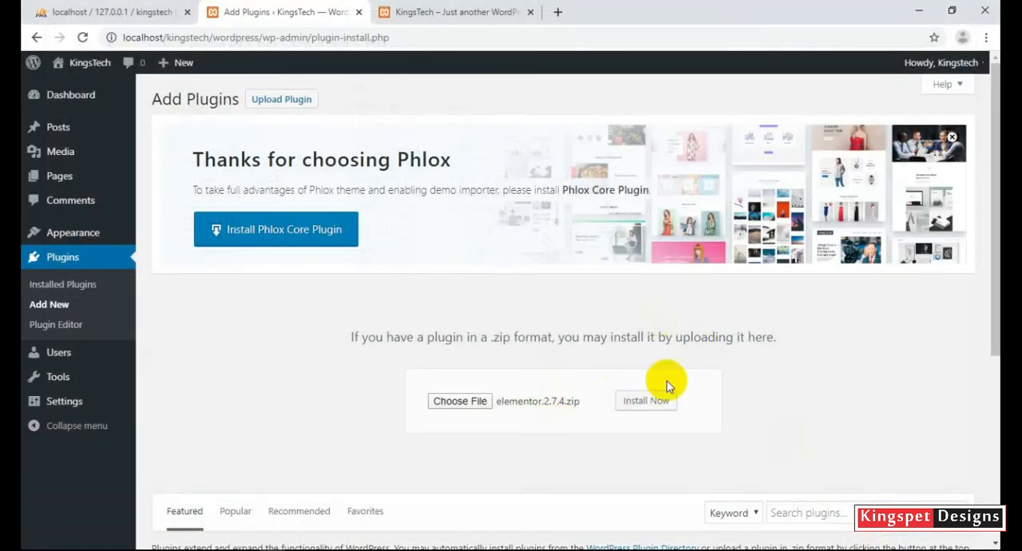
pyautogui.click(657, 404)
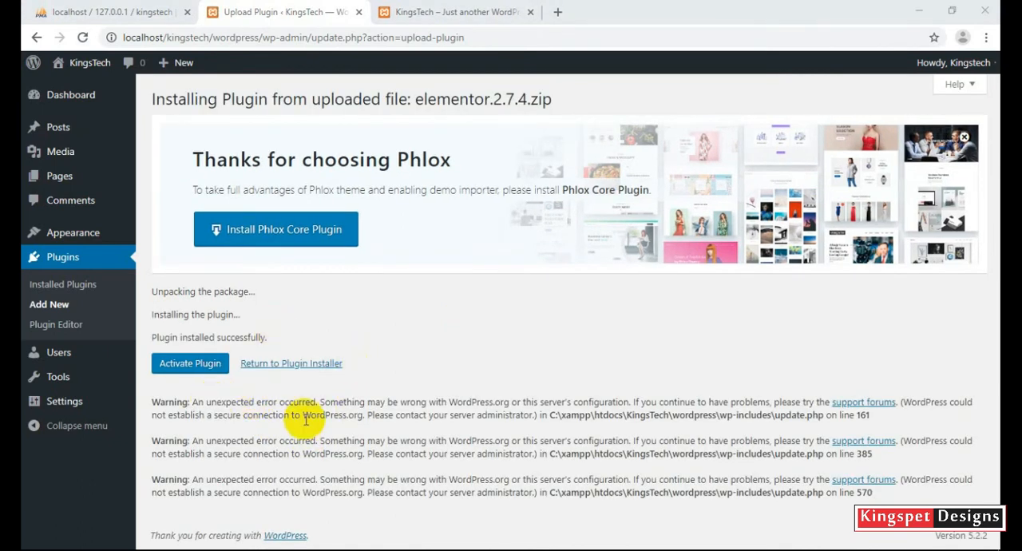
pyautogui.click(206, 372)
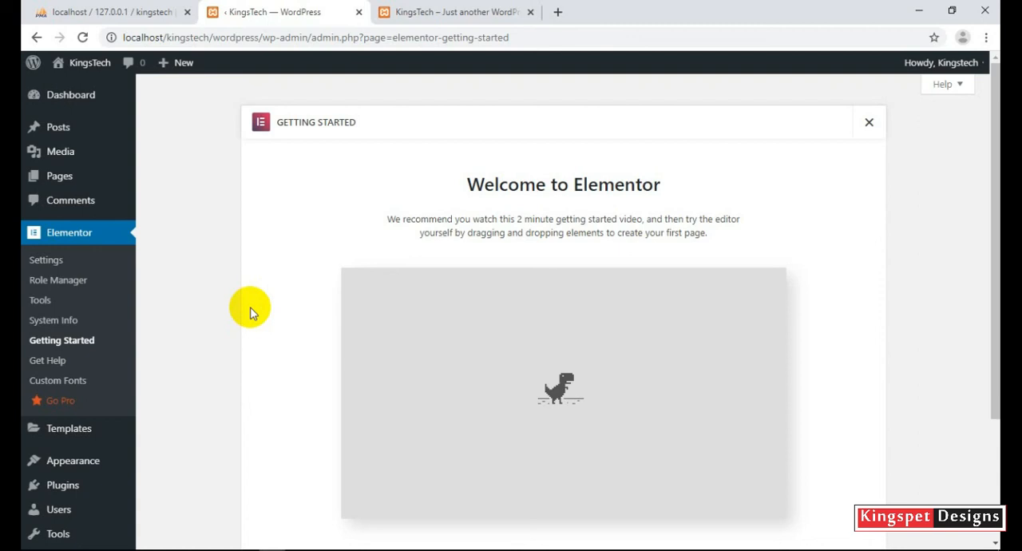
# Switch to the KingsTech site's front page and look over its header, post, sidebar widgets and footer.
pyautogui.click(404, 11)
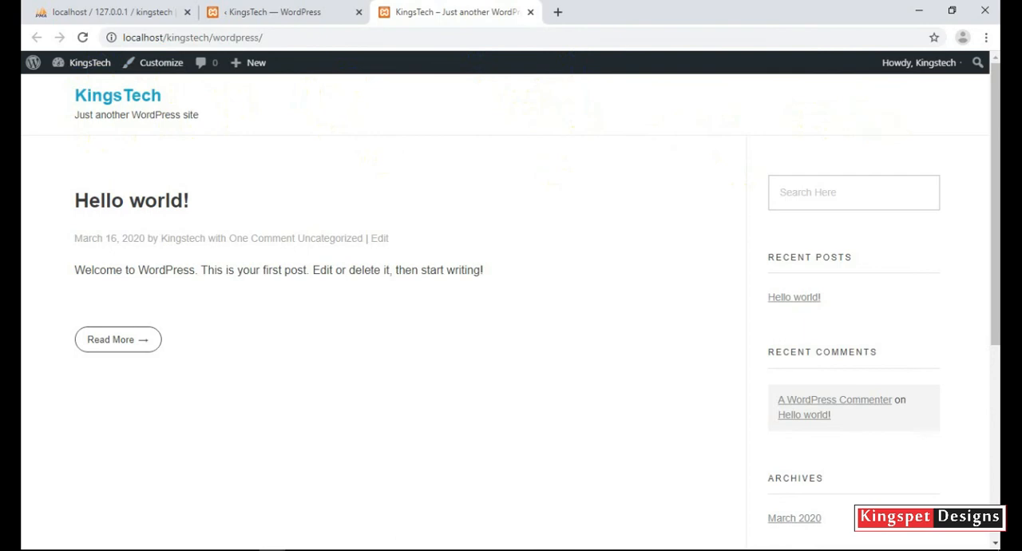
pyautogui.moveTo(996, 107); pyautogui.dragTo(995, 163)
pyautogui.moveTo(996, 206); pyautogui.dragTo(996, 127)
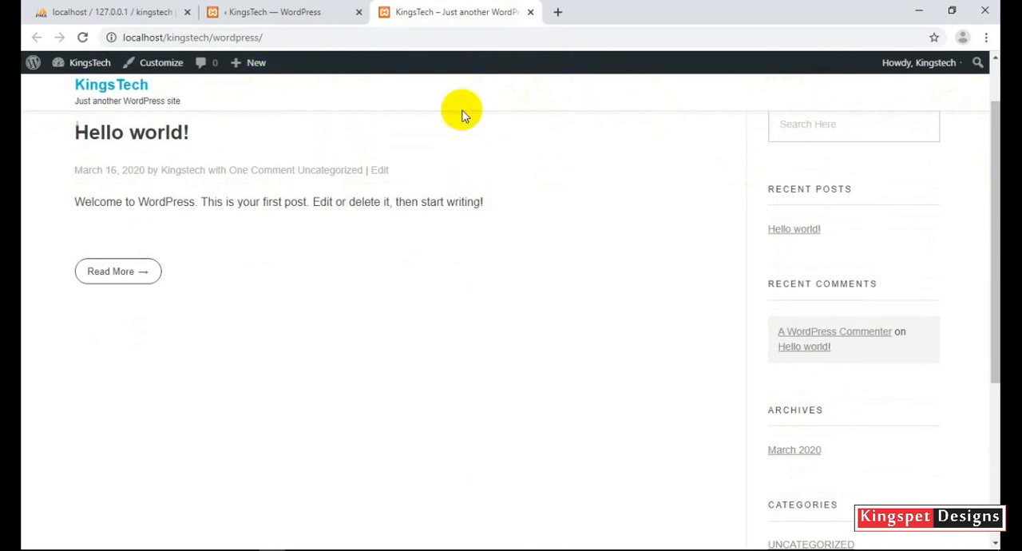
pyautogui.moveTo(997, 195); pyautogui.dragTo(997, 158)
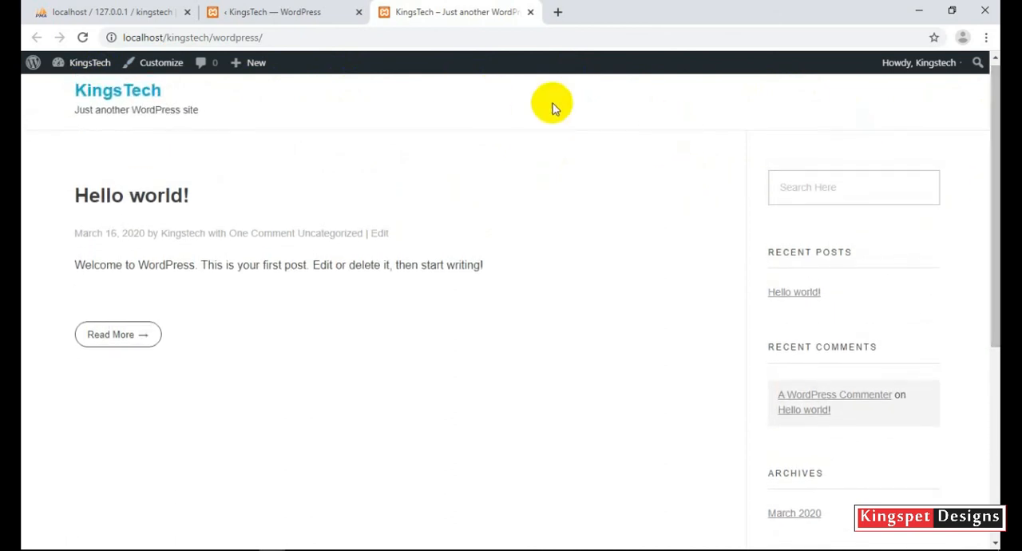
pyautogui.moveTo(994, 92); pyautogui.dragTo(996, 112)
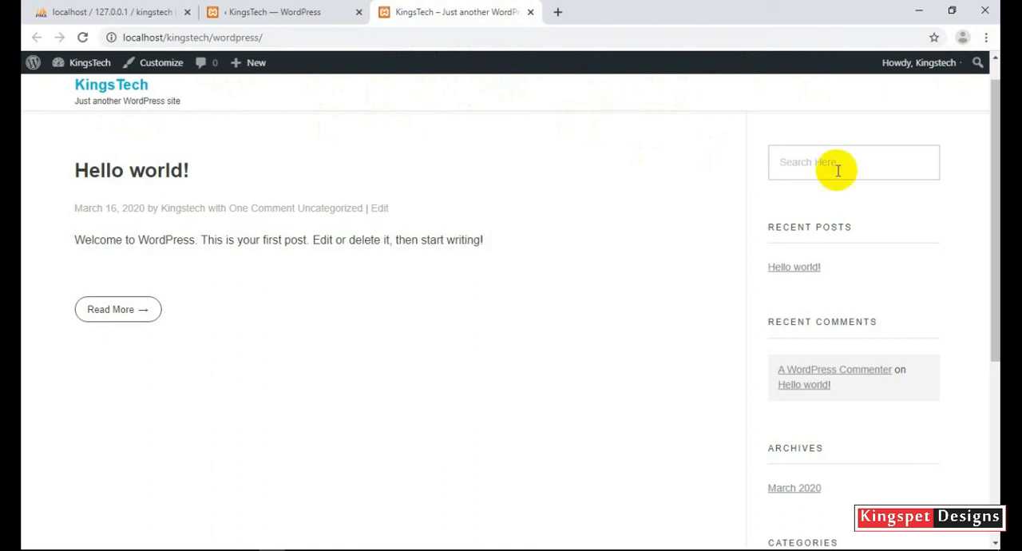
pyautogui.moveTo(995, 133); pyautogui.dragTo(986, 404)
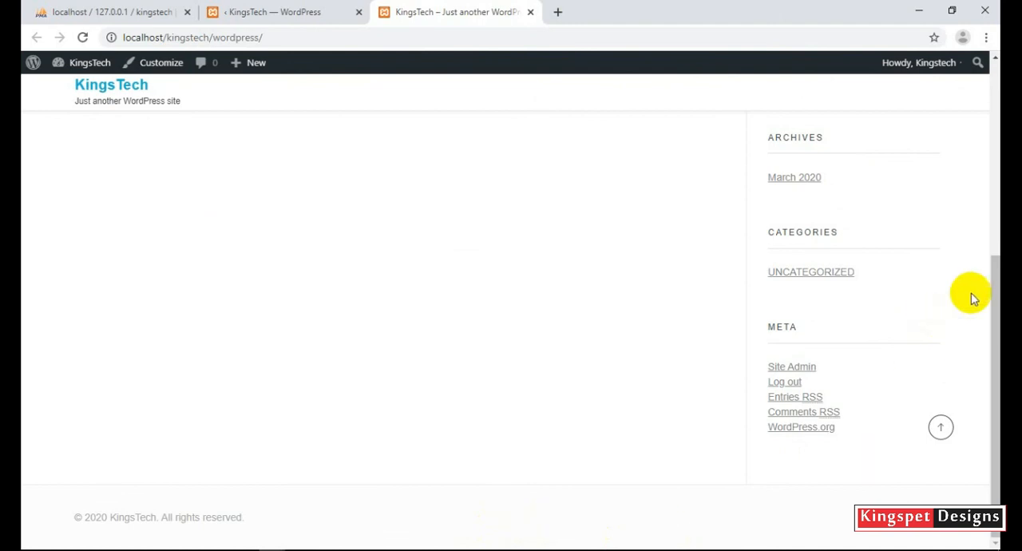
pyautogui.moveTo(995, 297); pyautogui.dragTo(988, 91)
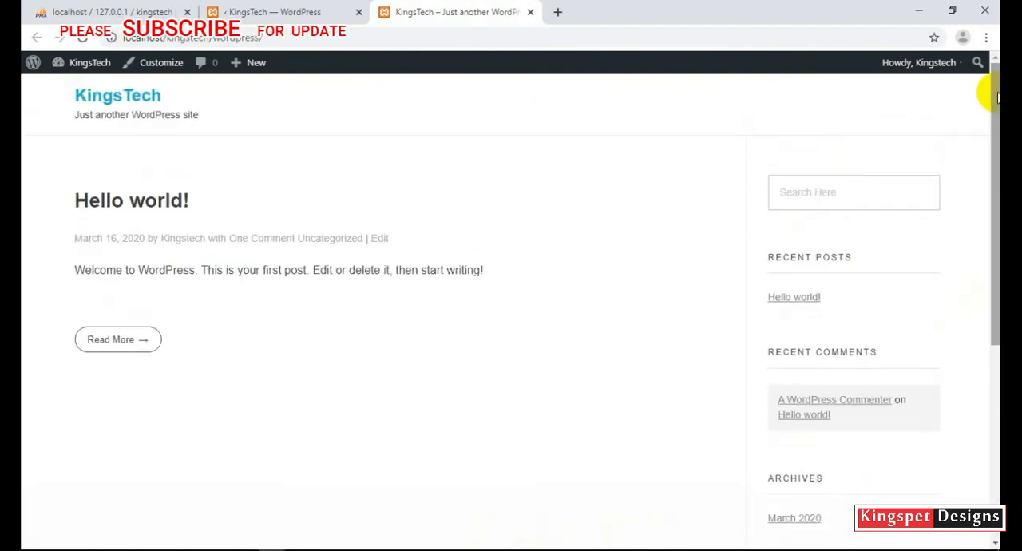